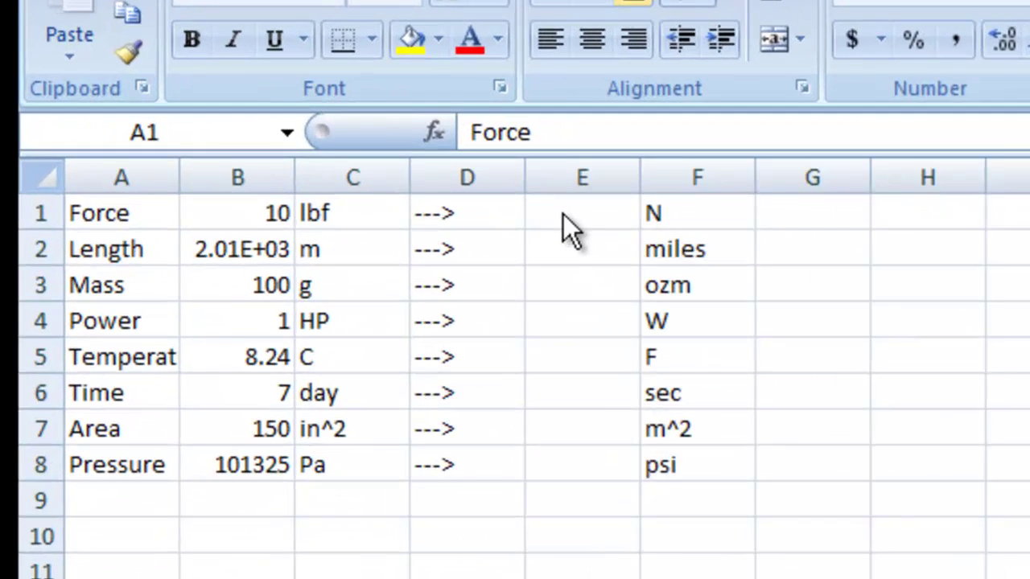
Step: Enter the formula =CONVERT(B1,"lbf","N") in cell E1 to convert the force from pounds-force to newtons
{"action": "left_click", "coordinate": [352, 149]}
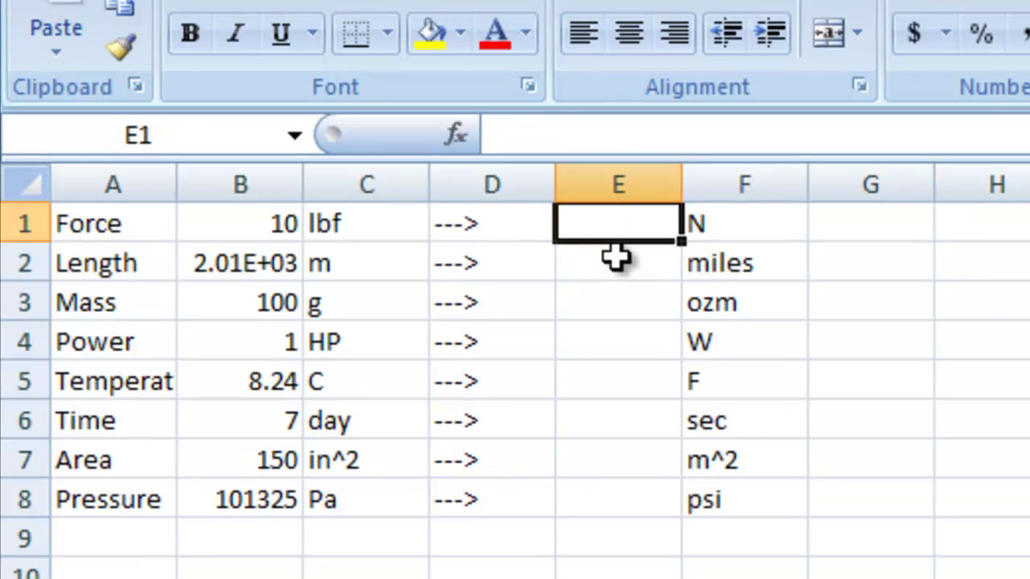
{"action": "type", "text": "="}
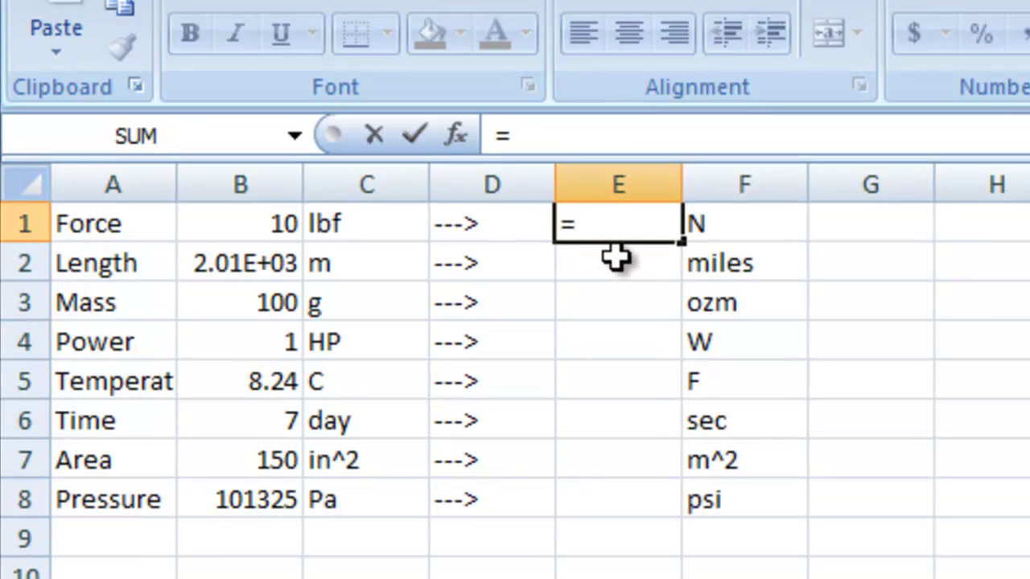
{"action": "type", "text": "CONVERT"}
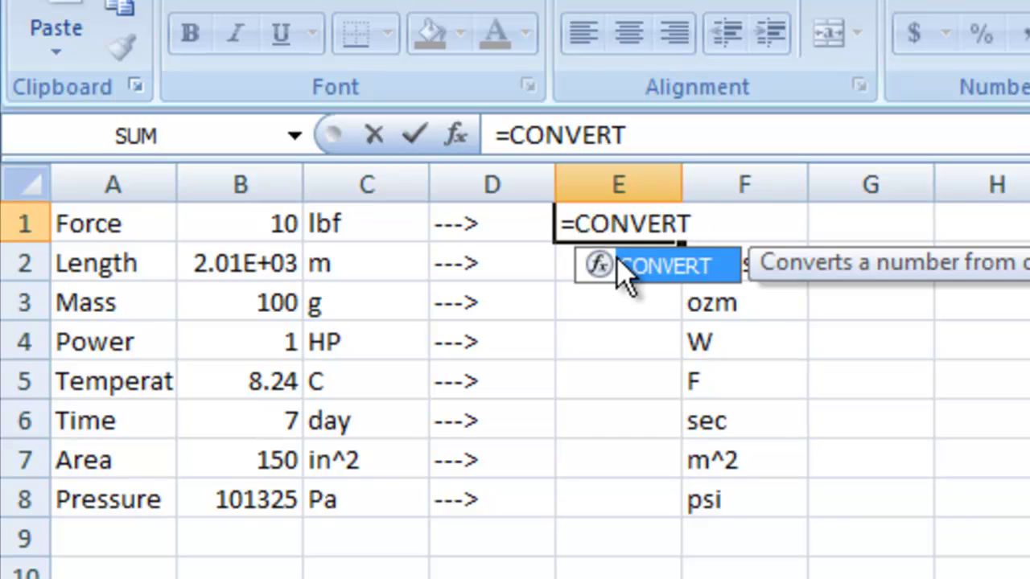
{"action": "type", "text": "("}
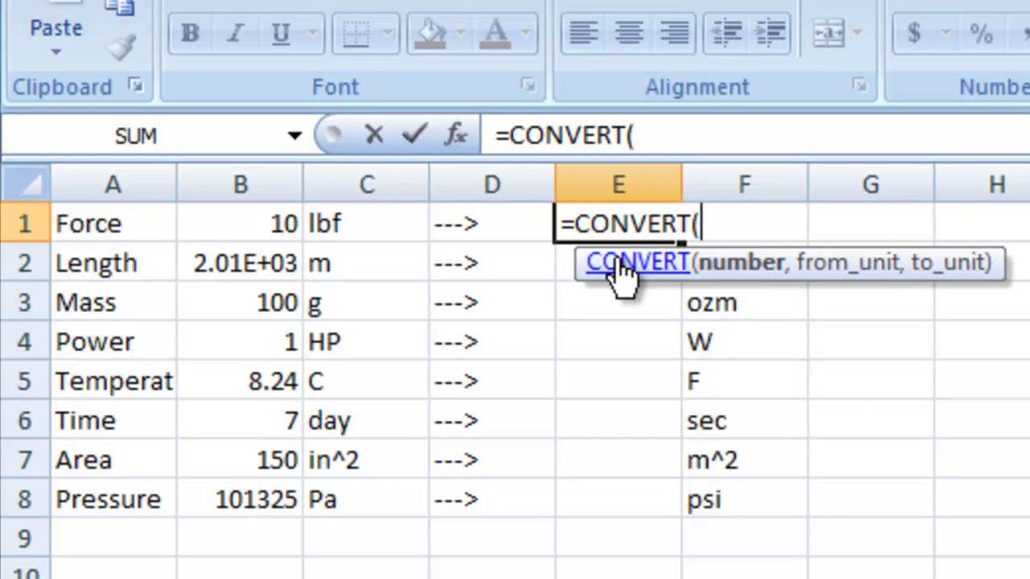
{"action": "left_click", "coordinate": [246, 225]}
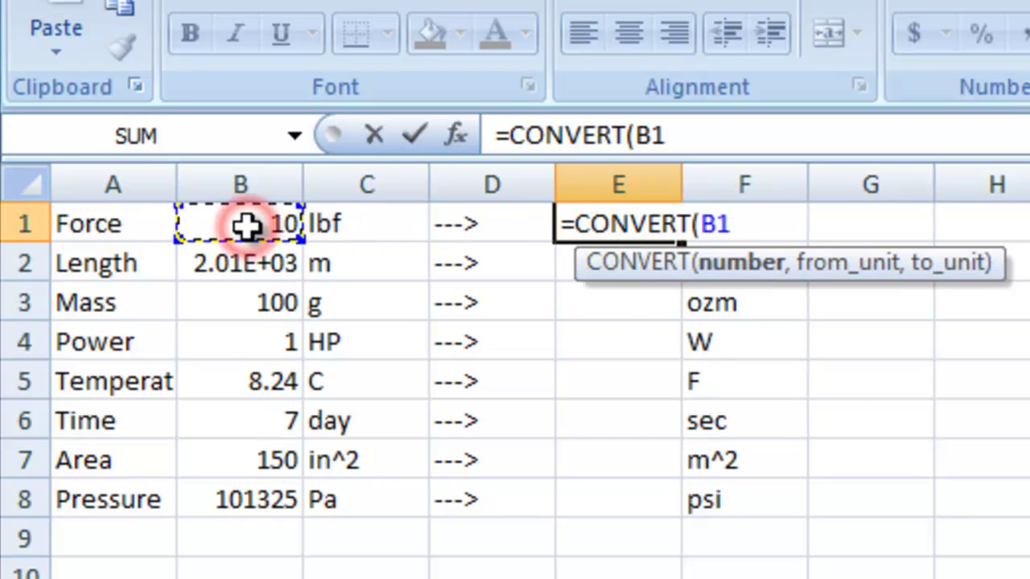
{"action": "type", "text": ","}
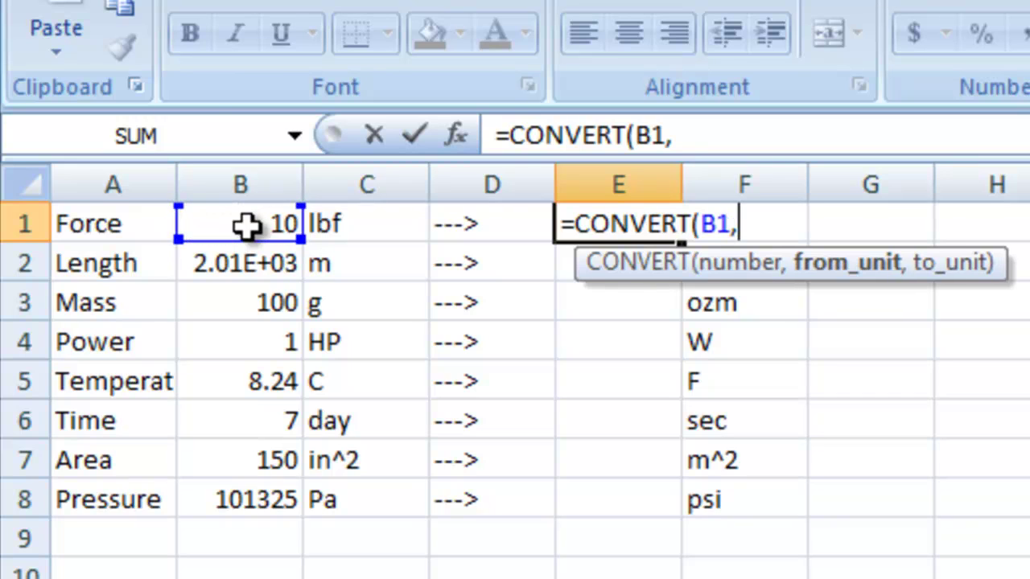
{"action": "type", "text": "\"lbf\","}
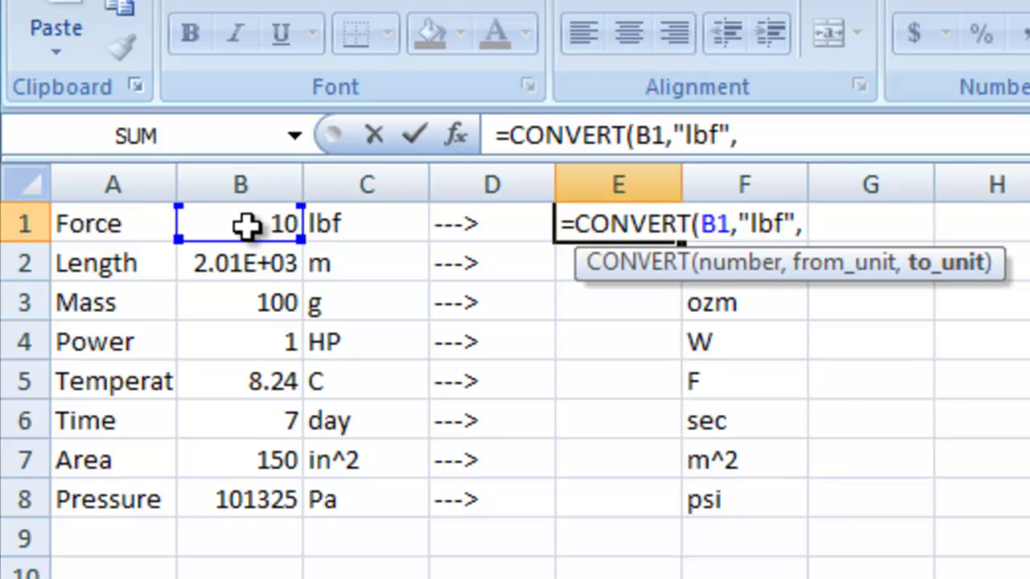
{"action": "type", "text": "\""}
{"action": "type", "text": "N\")"}
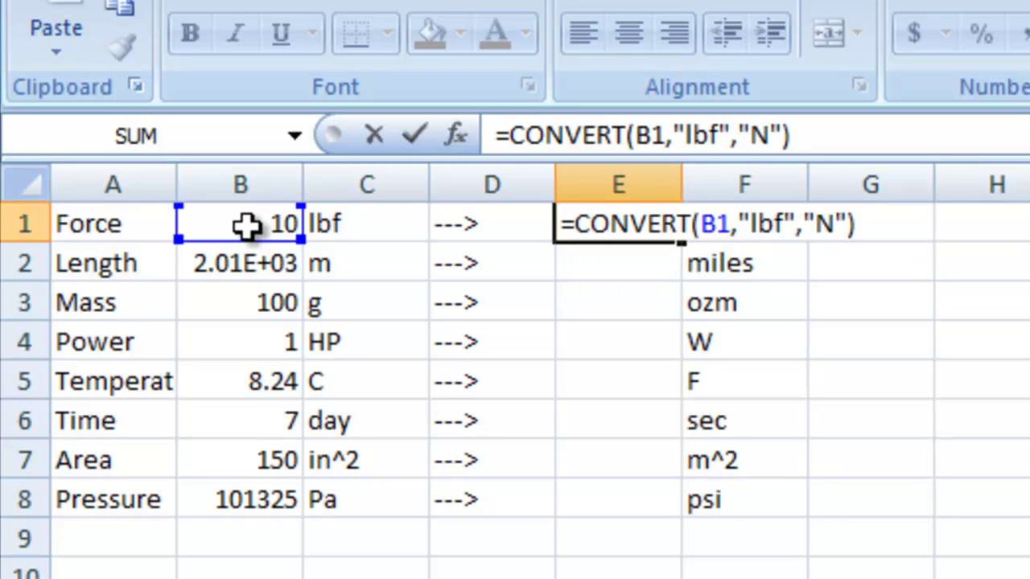
{"action": "key", "text": "Return"}
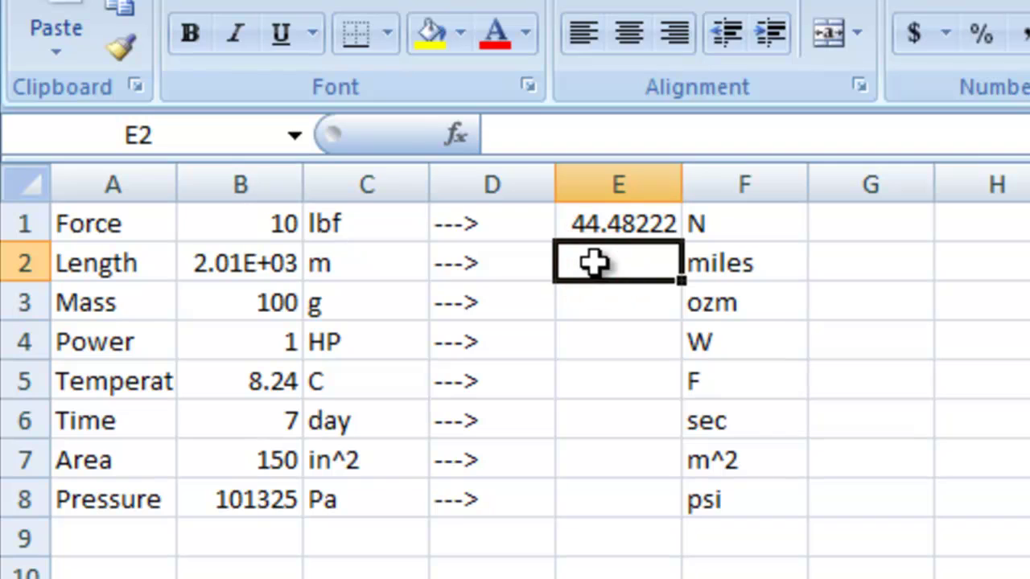
Step: Enter the formula =CONVERT(B2,"m","mi") in cell E2 to convert the length from metres to miles
{"action": "type", "text": "=Co"}
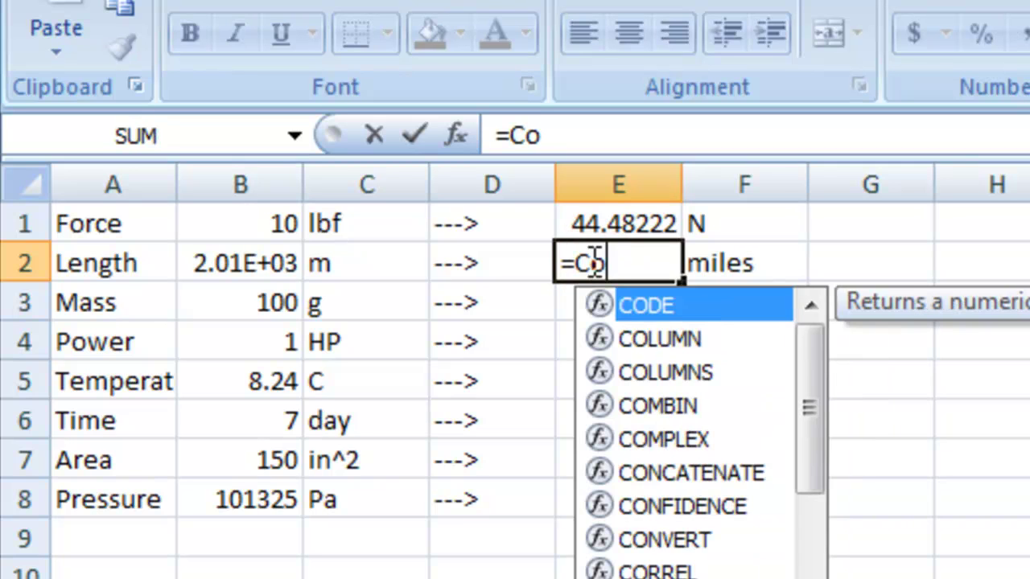
{"action": "key", "text": "BackSpace"}
{"action": "type", "text": "ONV"}
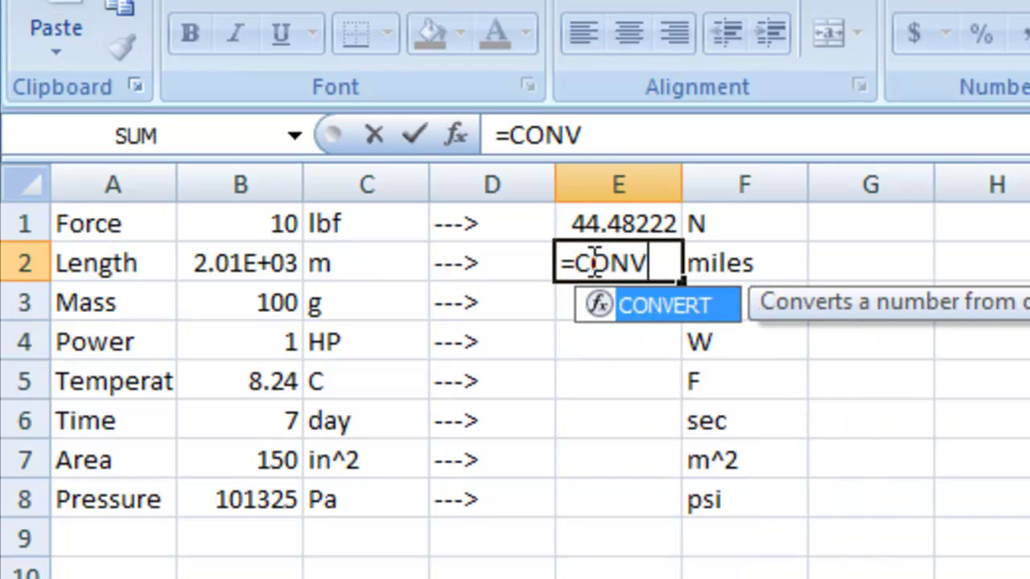
{"action": "type", "text": "ERT("}
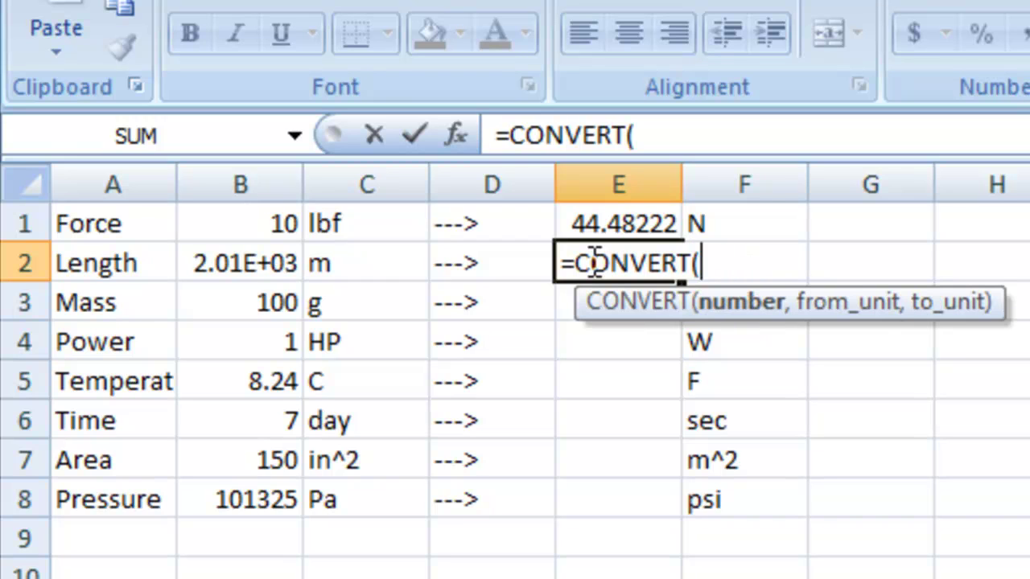
{"action": "left_click", "coordinate": [244, 266]}
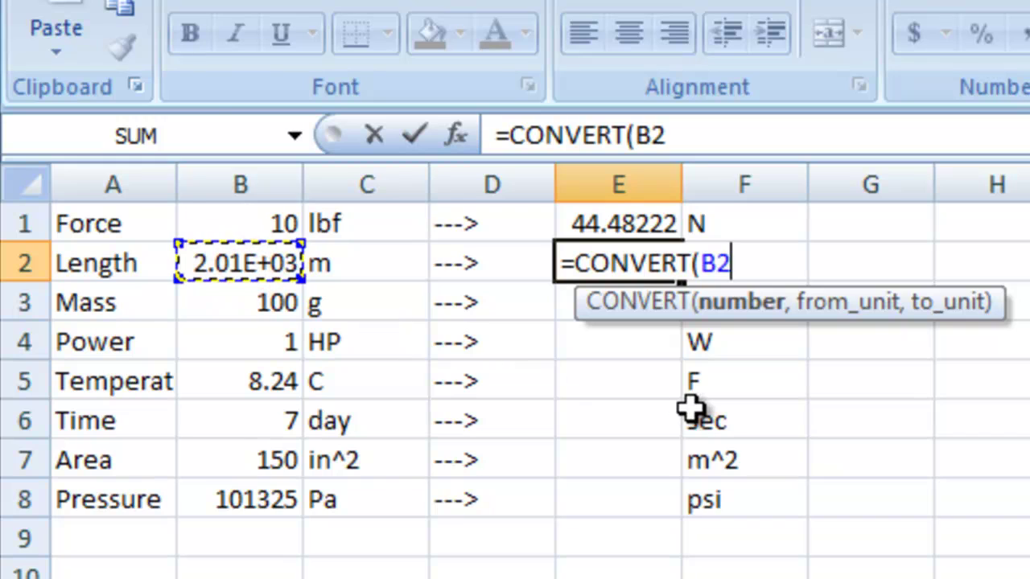
{"action": "type", "text": ","}
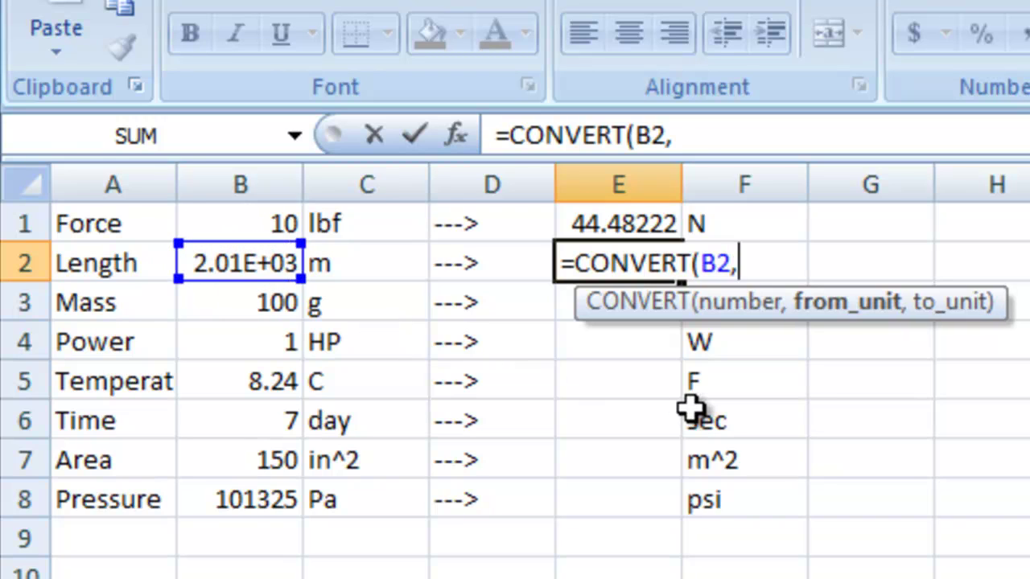
{"action": "type", "text": "\"m\","}
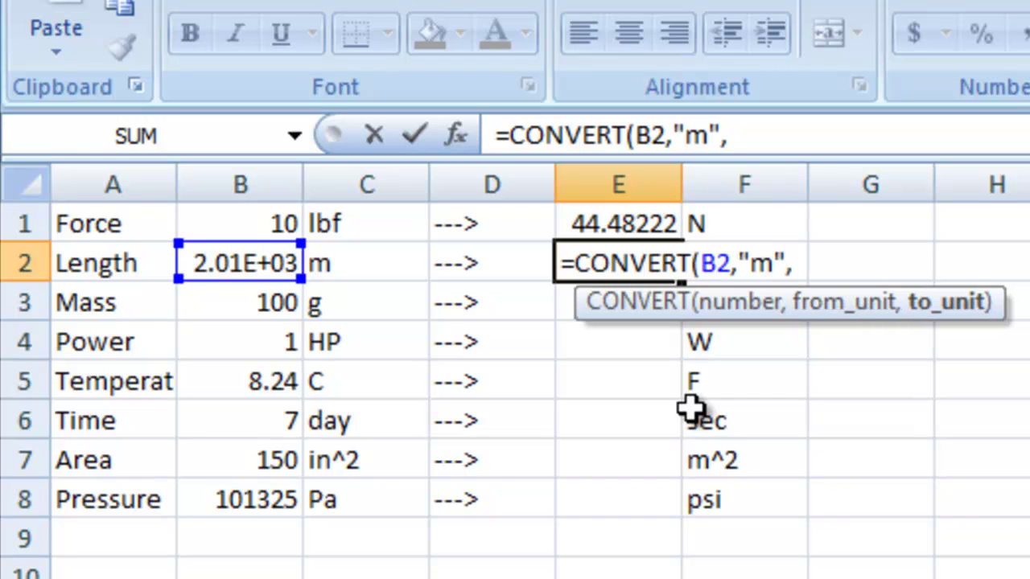
{"action": "type", "text": "\"mi"}
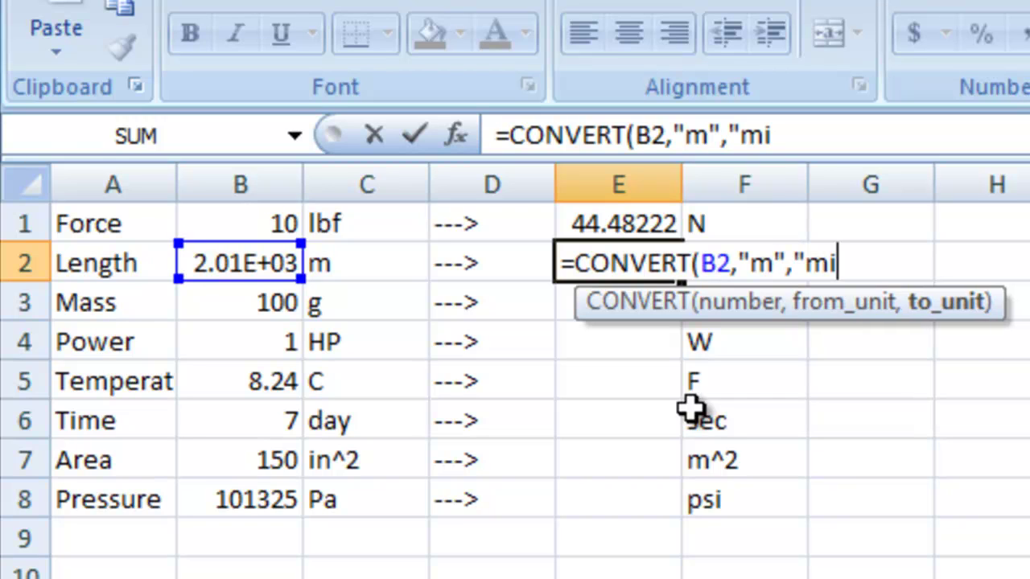
{"action": "type", "text": "\")"}
{"action": "key", "text": "Return"}
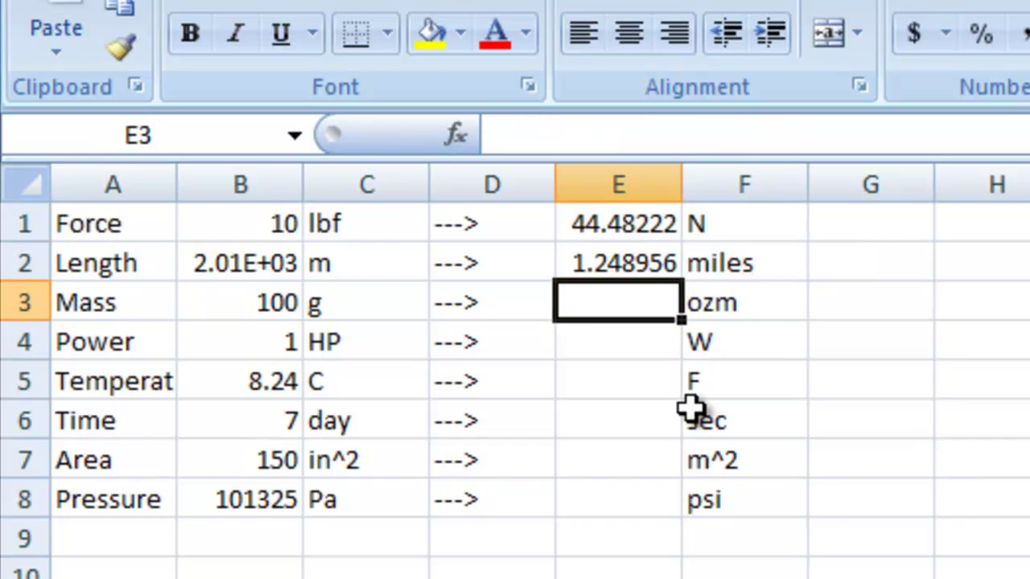
Step: Enter the formula =CONVERT(B3,"g","ozm") in cell E3 to convert the mass from grams to ounces
{"action": "left_click", "coordinate": [241, 304]}
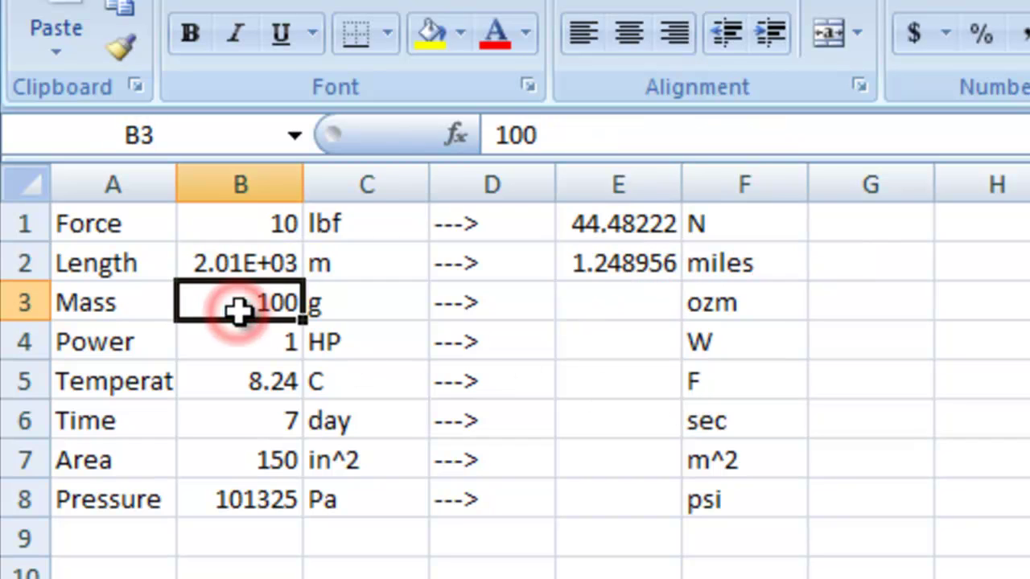
{"action": "left_click", "coordinate": [593, 298]}
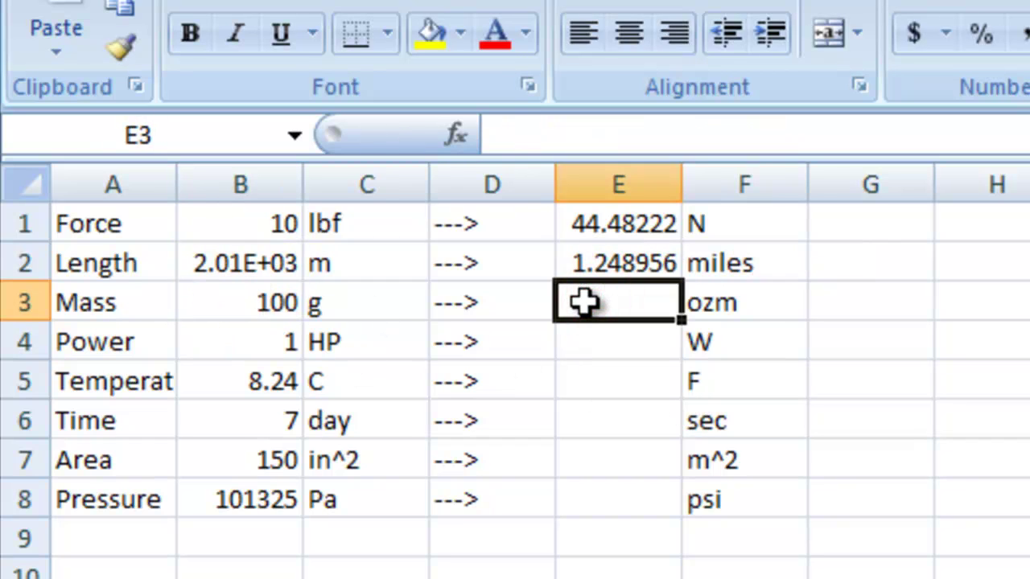
{"action": "type", "text": "=CONVERT"}
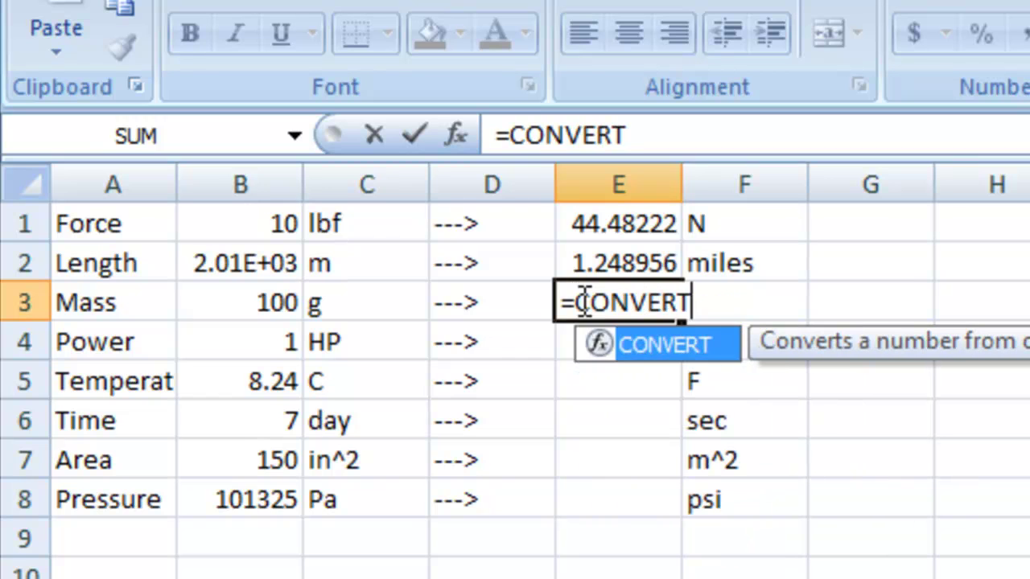
{"action": "type", "text": "("}
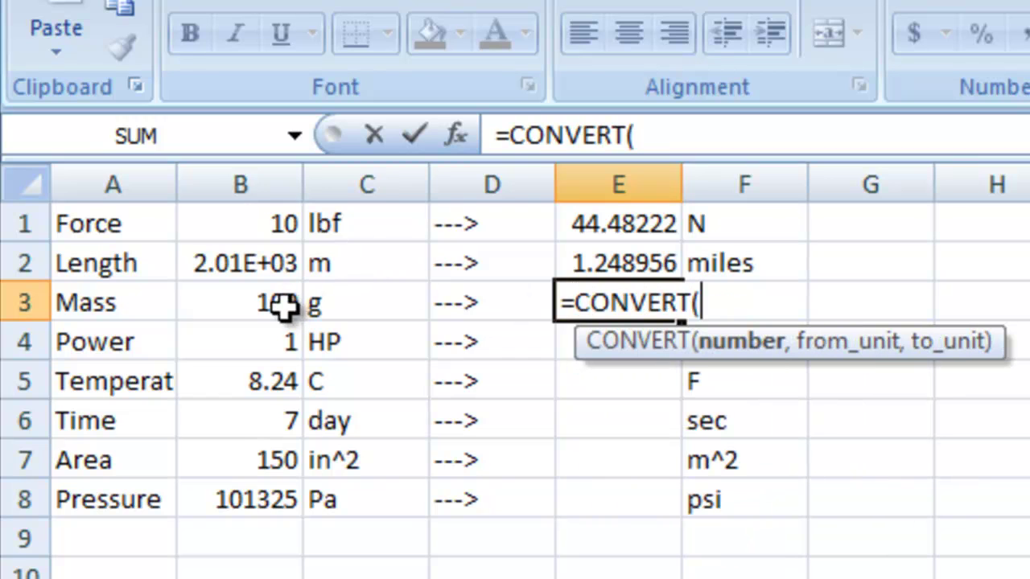
{"action": "left_click", "coordinate": [256, 301]}
{"action": "type", "text": ",\""}
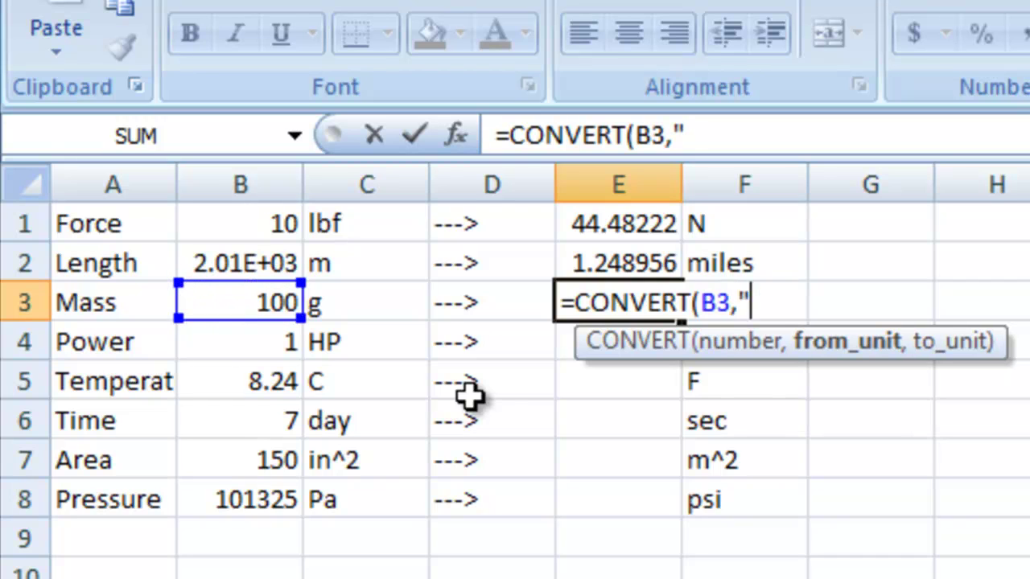
{"action": "type", "text": "g\""}
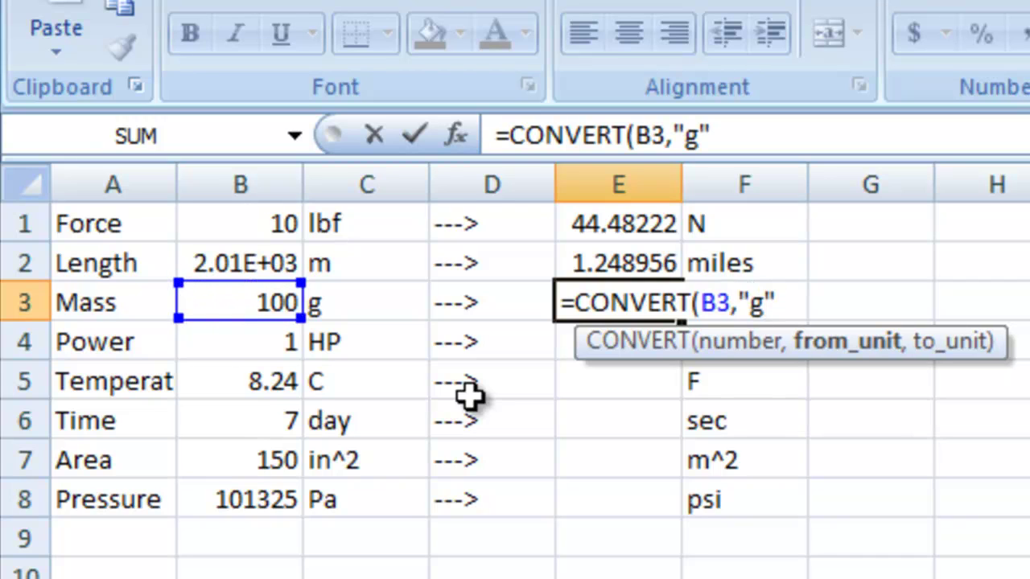
{"action": "type", "text": ",\"ozm)"}
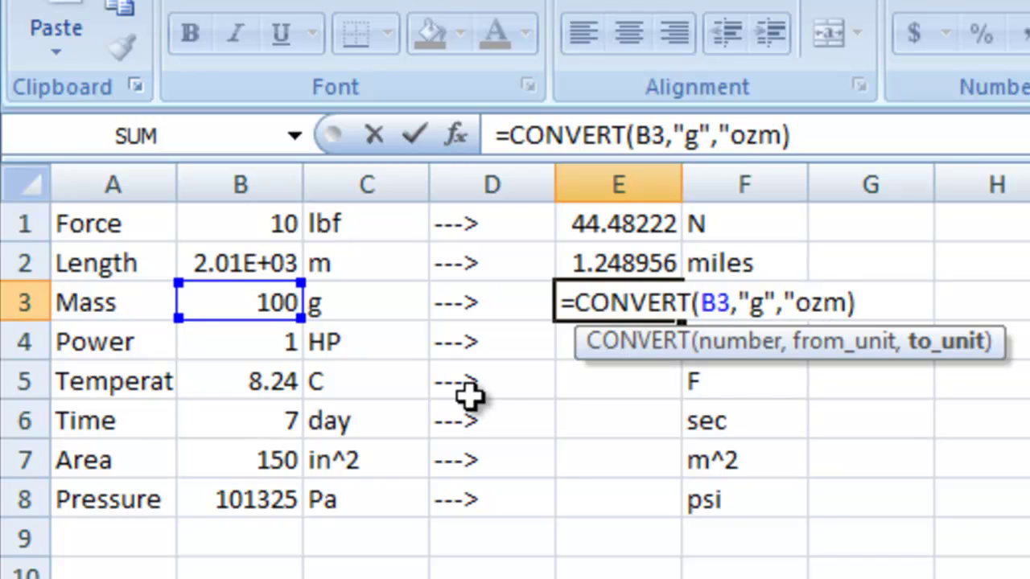
{"action": "key", "text": "BackSpace"}
{"action": "type", "text": "\")"}
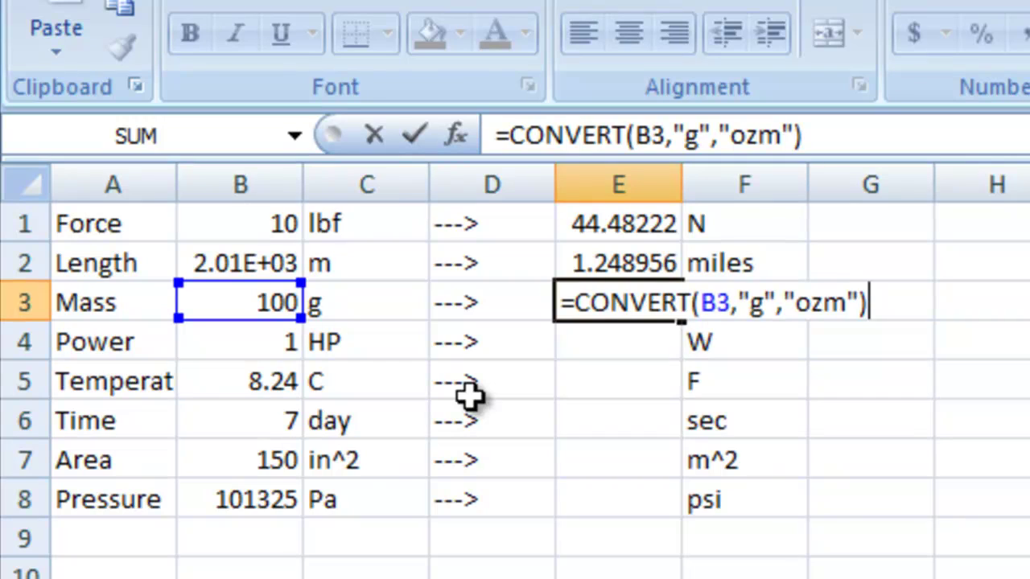
{"action": "key", "text": "Return"}
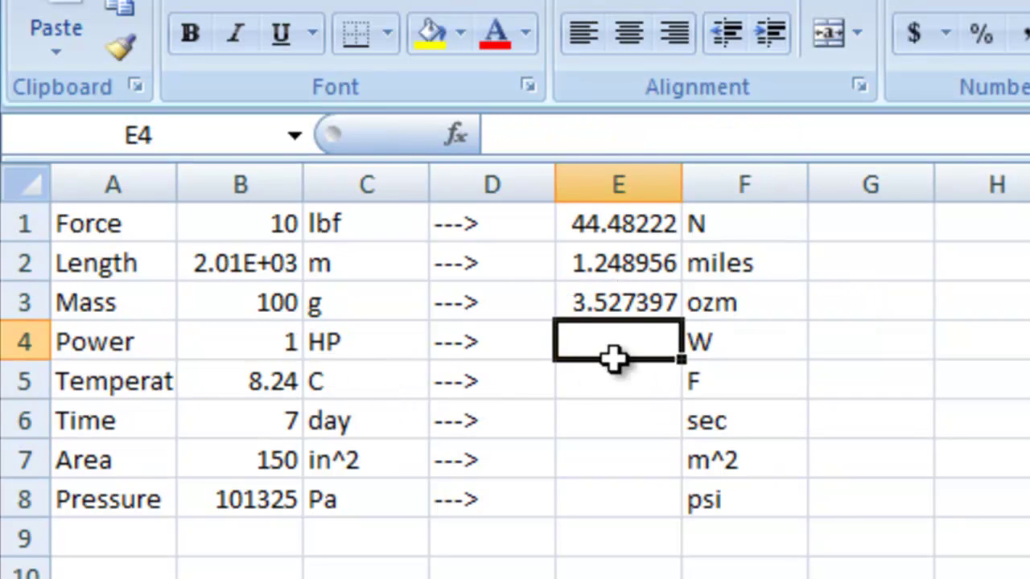
Step: Enter the formula =CONVERT(B4,"HP","W") in cell E4 to convert the power from horsepower to watts
{"action": "type", "text": "="}
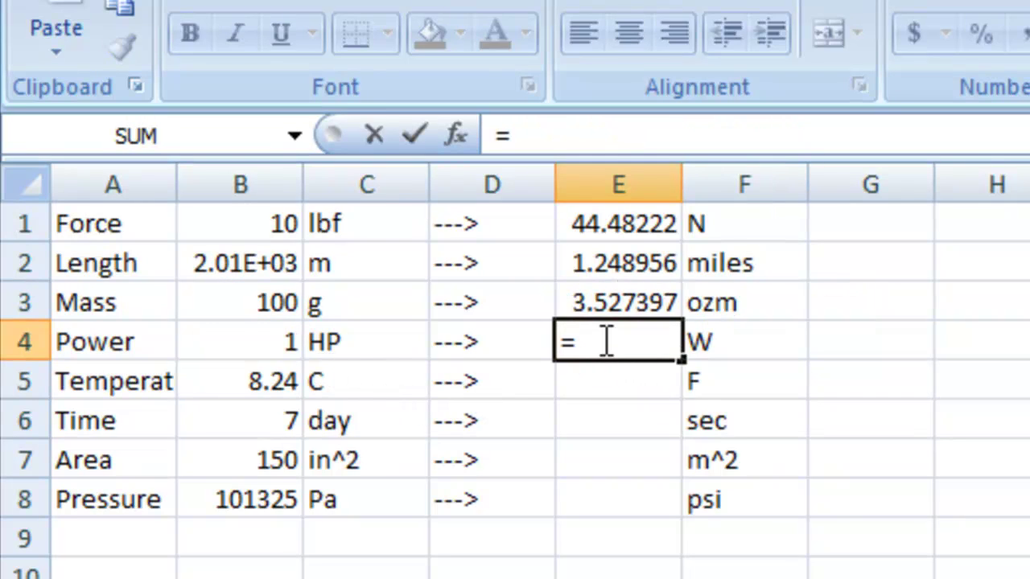
{"action": "type", "text": "CONVERT("}
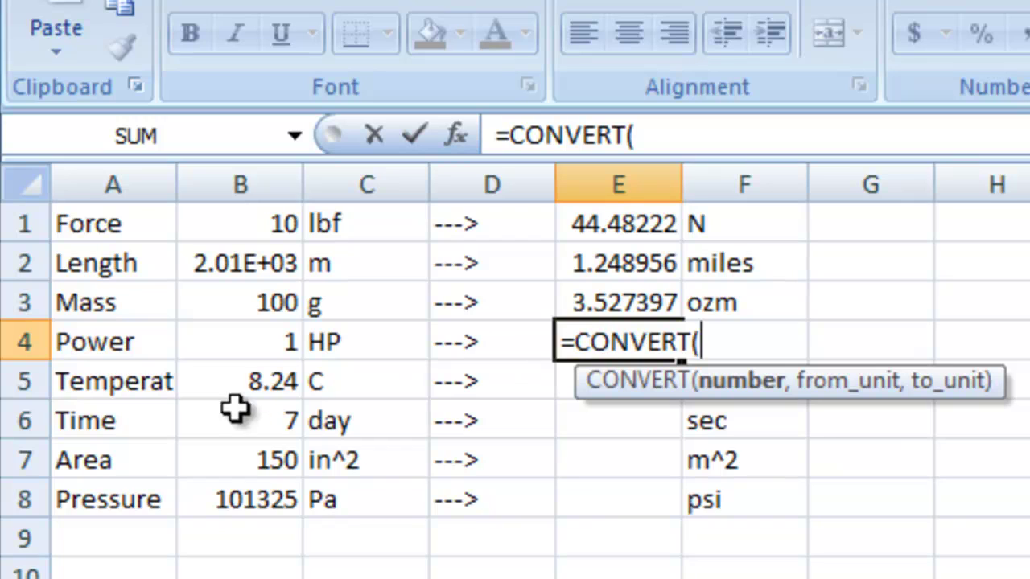
{"action": "left_click", "coordinate": [254, 341]}
{"action": "type", "text": ",\""}
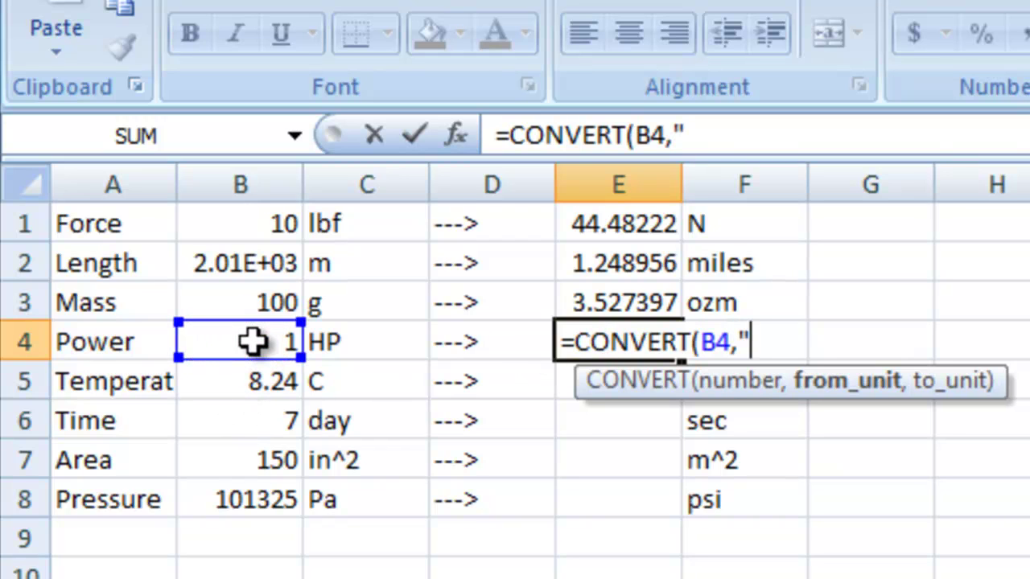
{"action": "type", "text": "HP"}
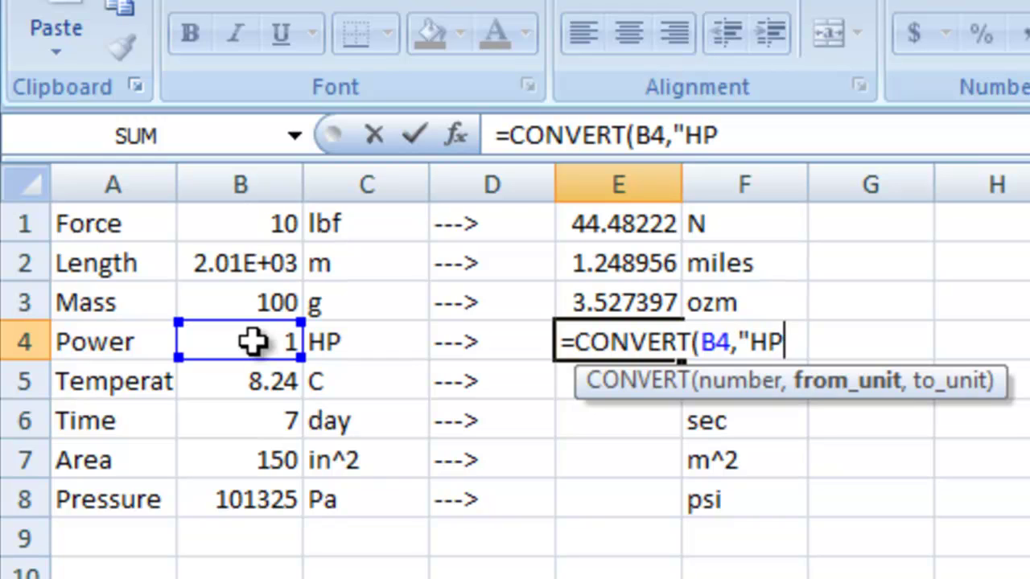
{"action": "type", "text": "\",\"W\")"}
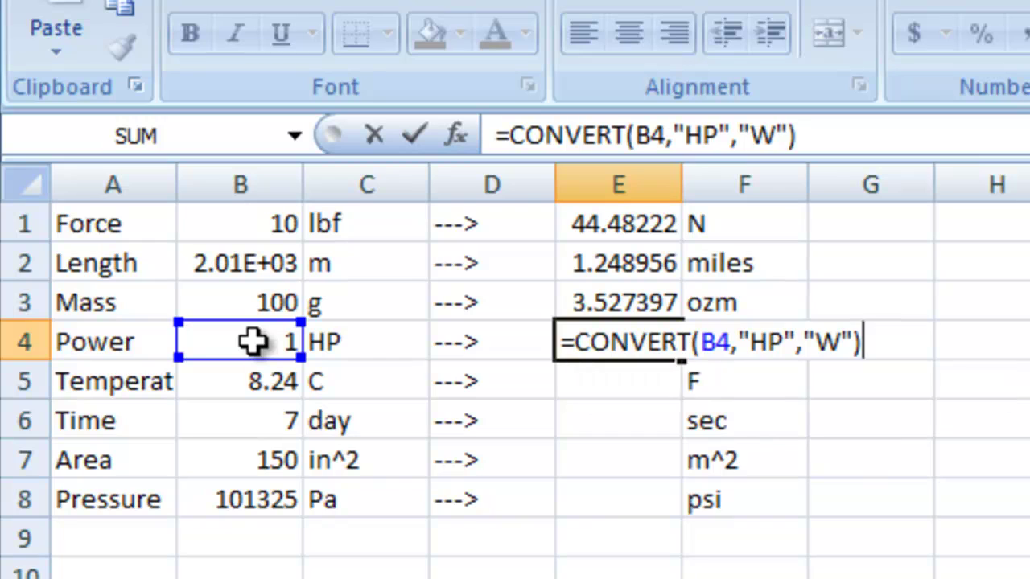
{"action": "key", "text": "Return"}
Step: Enter the formula =CONVERT(B5,"C","F") in cell E5 to convert the temperature from Celsius to Fahrenheit
{"action": "type", "text": "="}
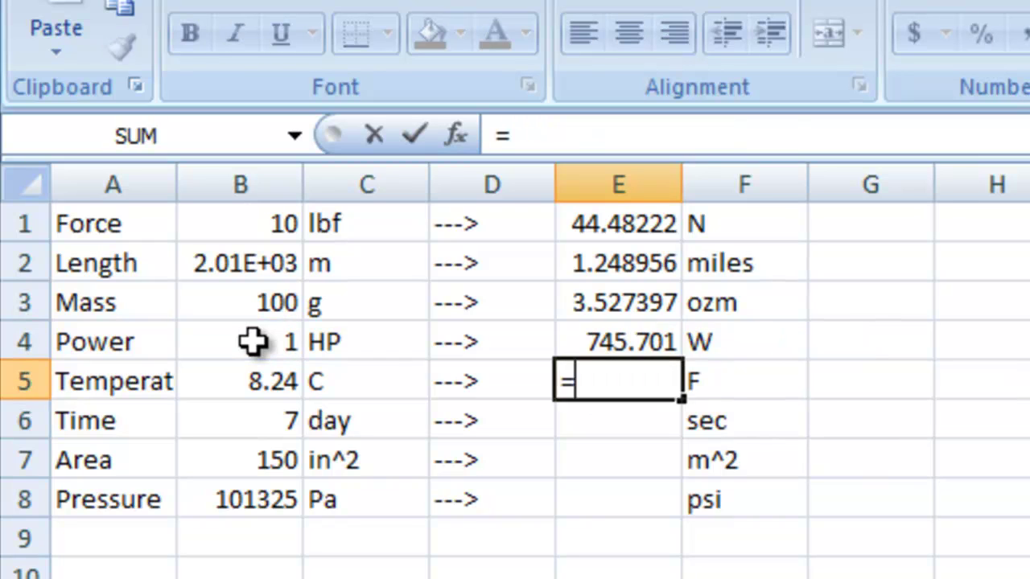
{"action": "type", "text": "CONVERT("}
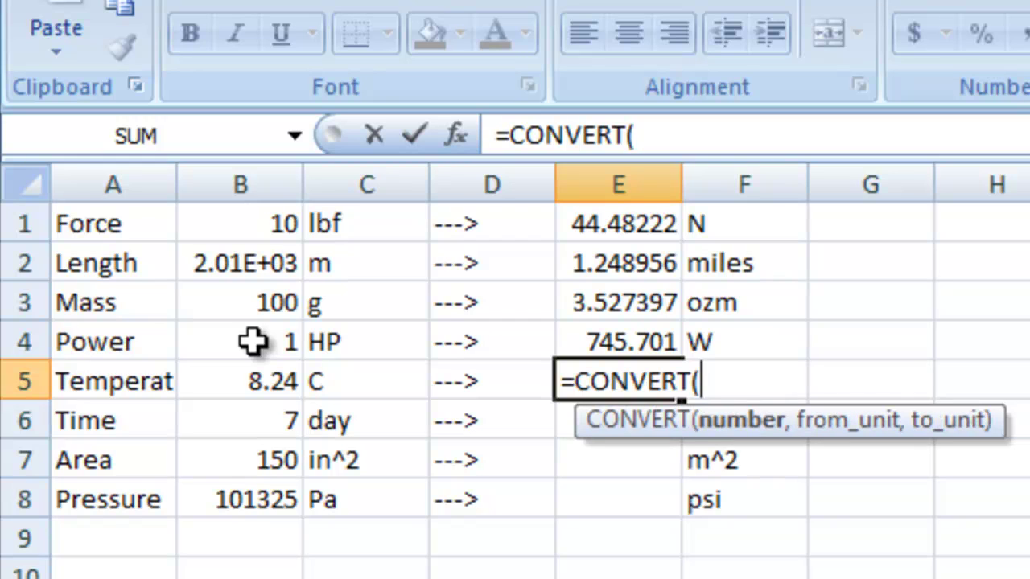
{"action": "left_click", "coordinate": [269, 384]}
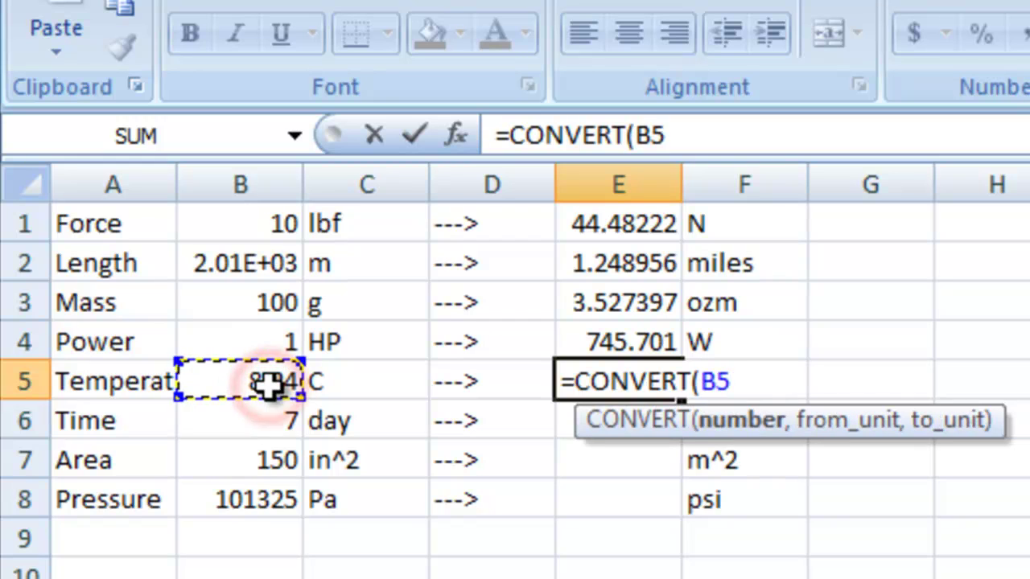
{"action": "type", "text": ","}
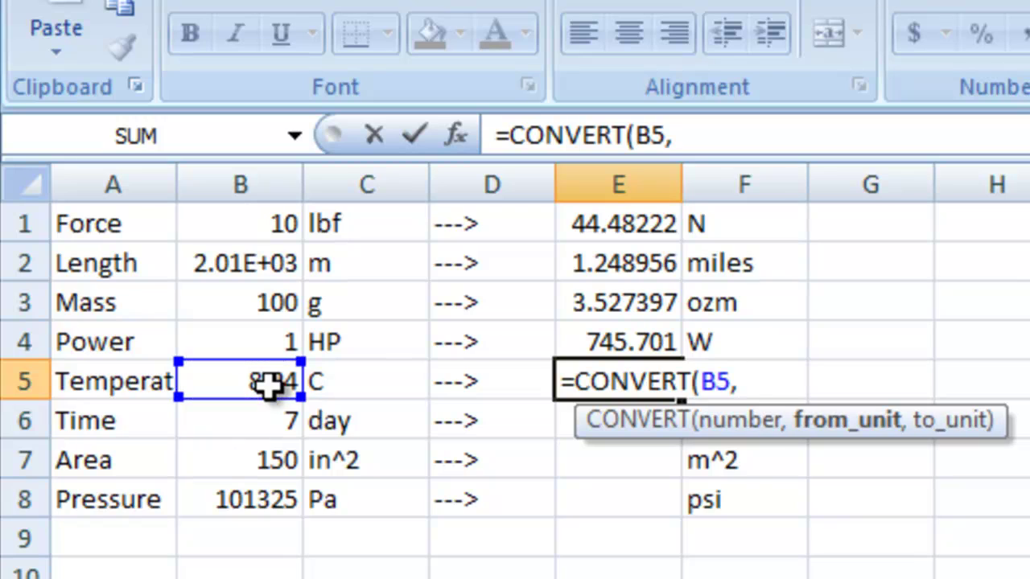
{"action": "type", "text": "\"C"}
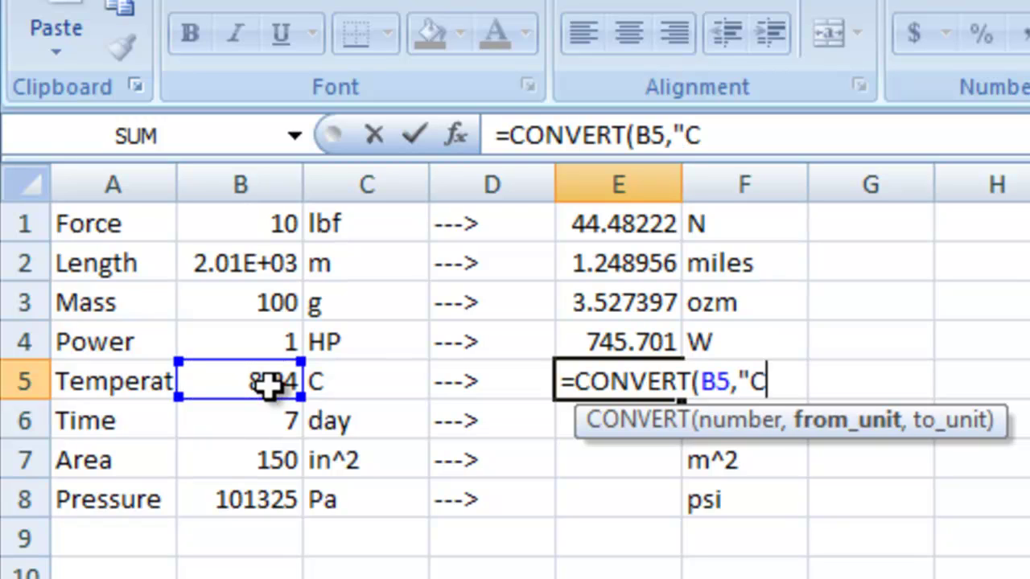
{"action": "type", "text": "\","}
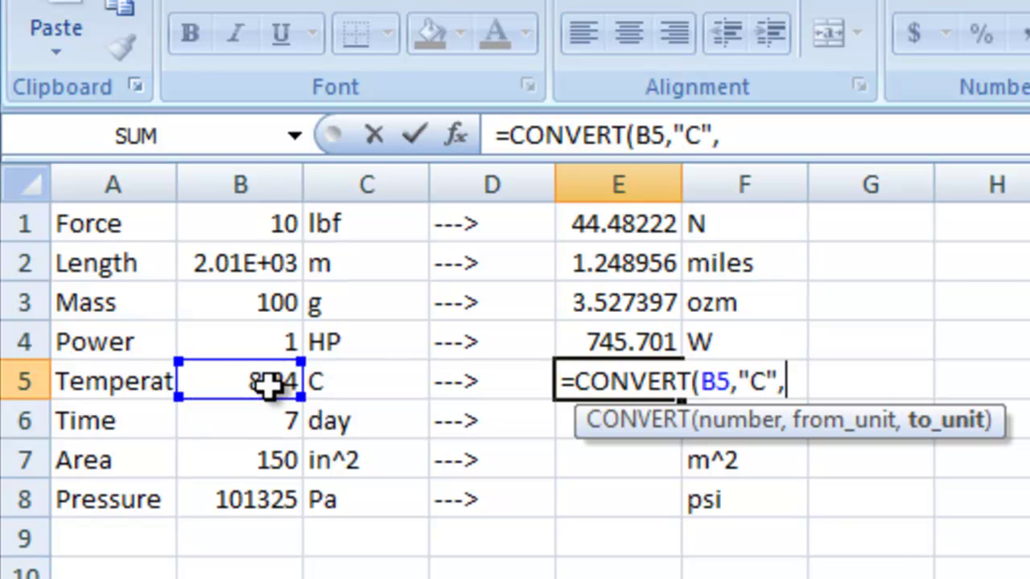
{"action": "type", "text": "\"F\""}
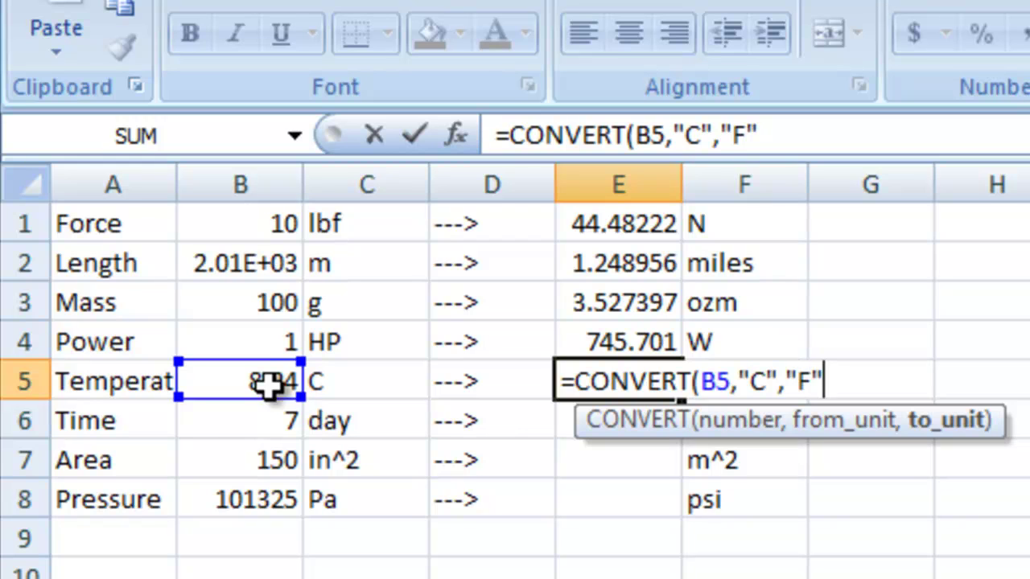
{"action": "type", "text": ")"}
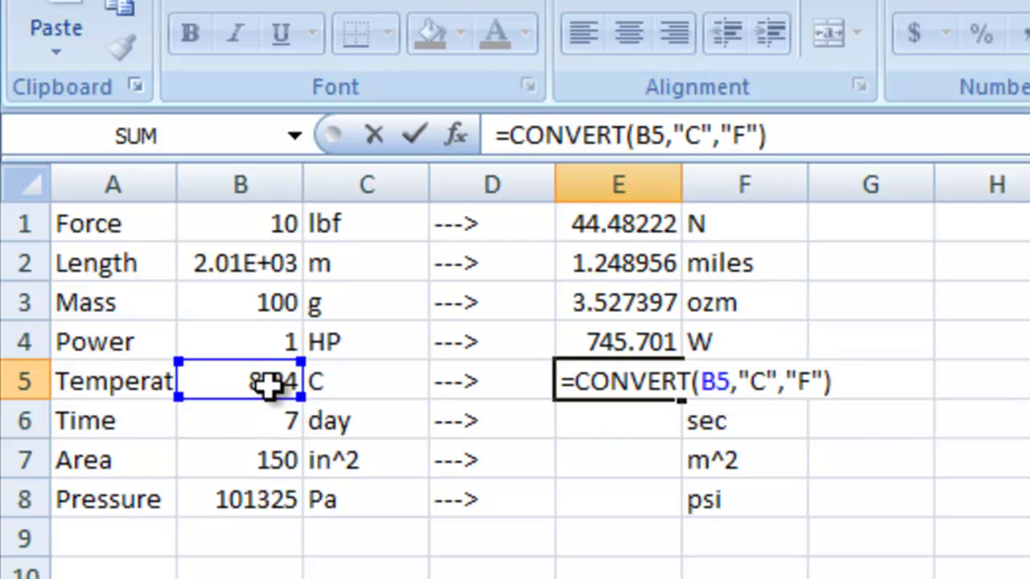
{"action": "key", "text": "Return"}
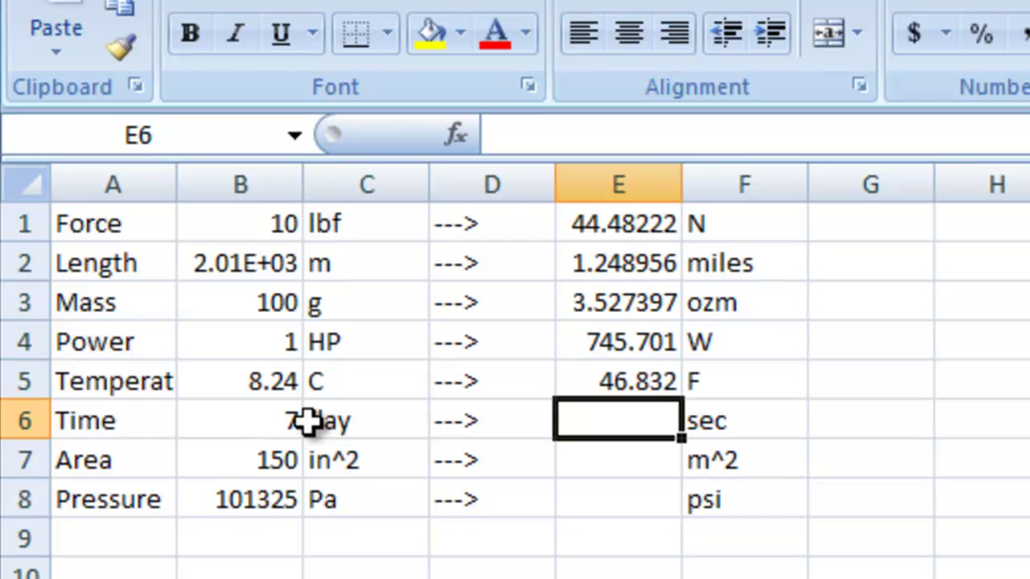
Step: Enter the formula =CONVERT(B6,"day","sec") in cell E6 to convert the time from days to seconds
{"action": "type", "text": "=CONVERT"}
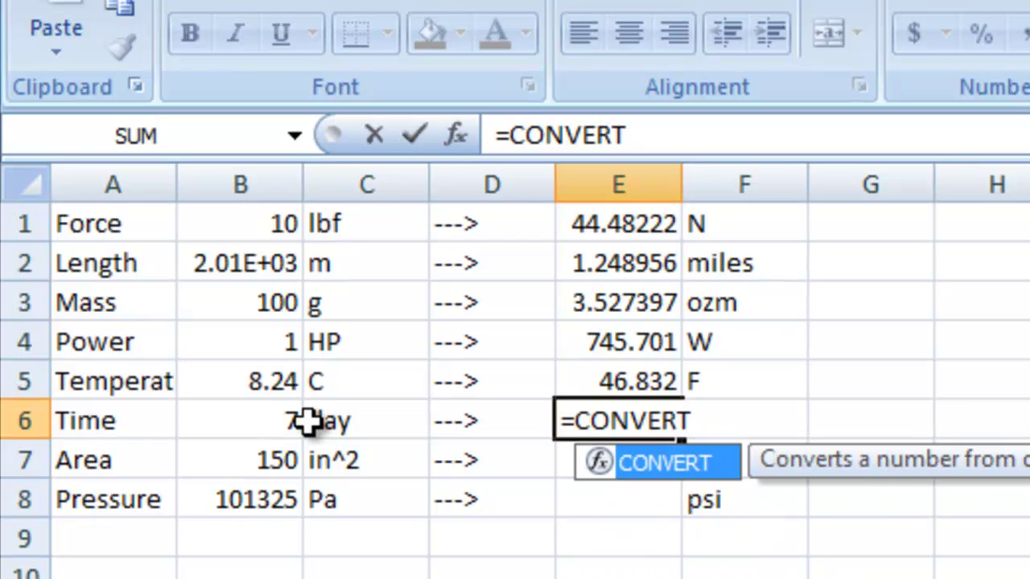
{"action": "type", "text": "("}
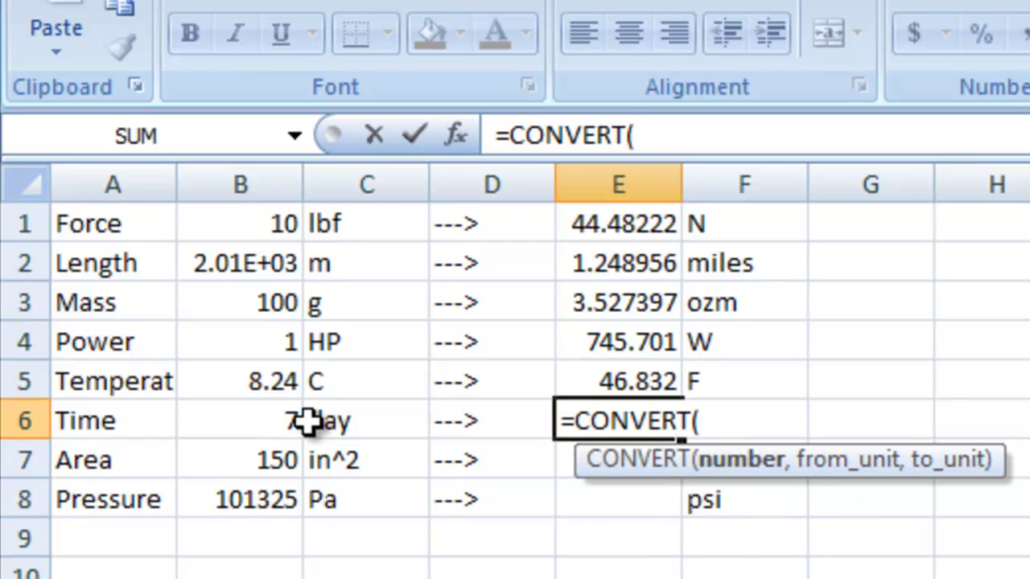
{"action": "left_click", "coordinate": [269, 423]}
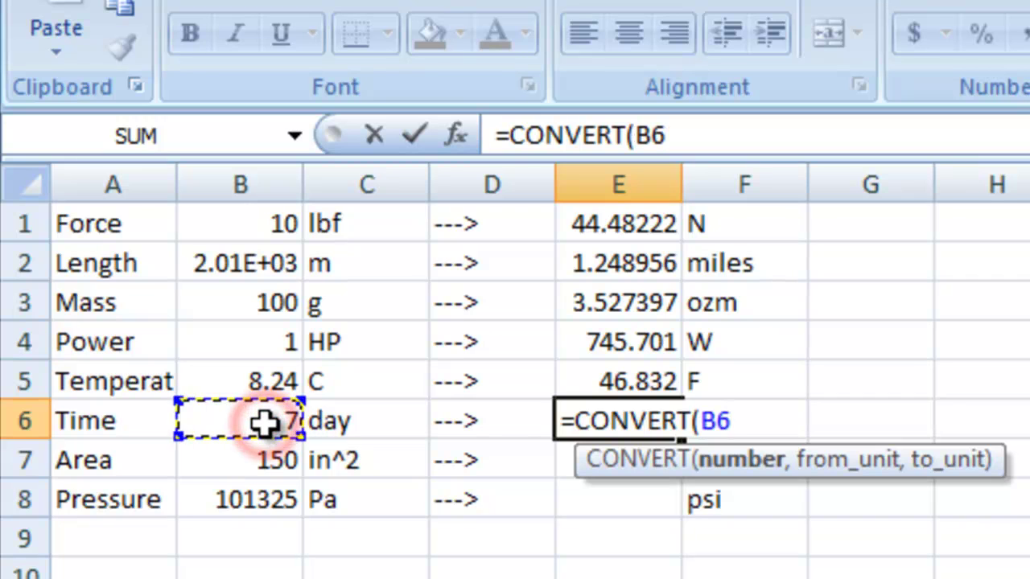
{"action": "type", "text": ",\""}
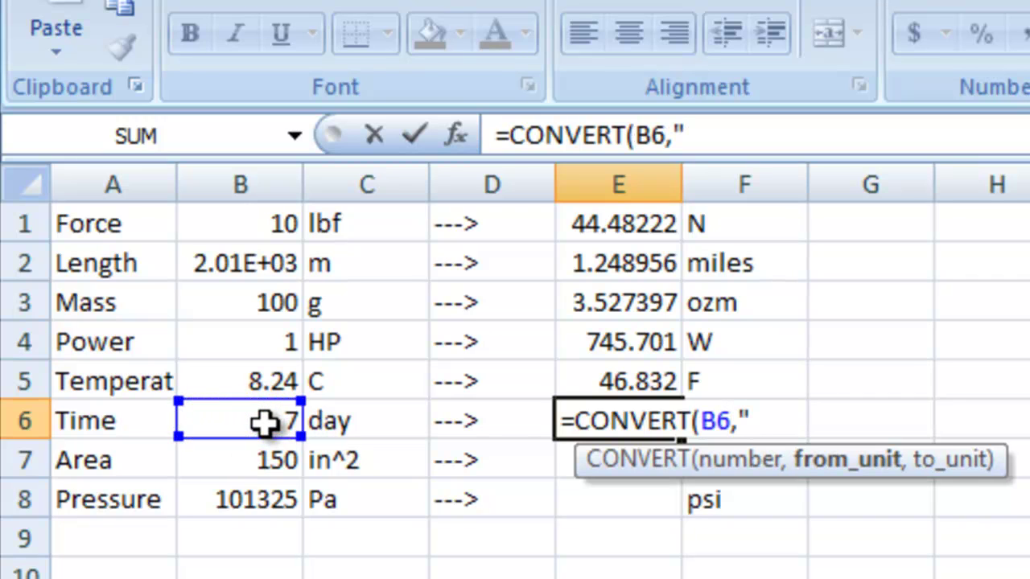
{"action": "type", "text": "daky"}
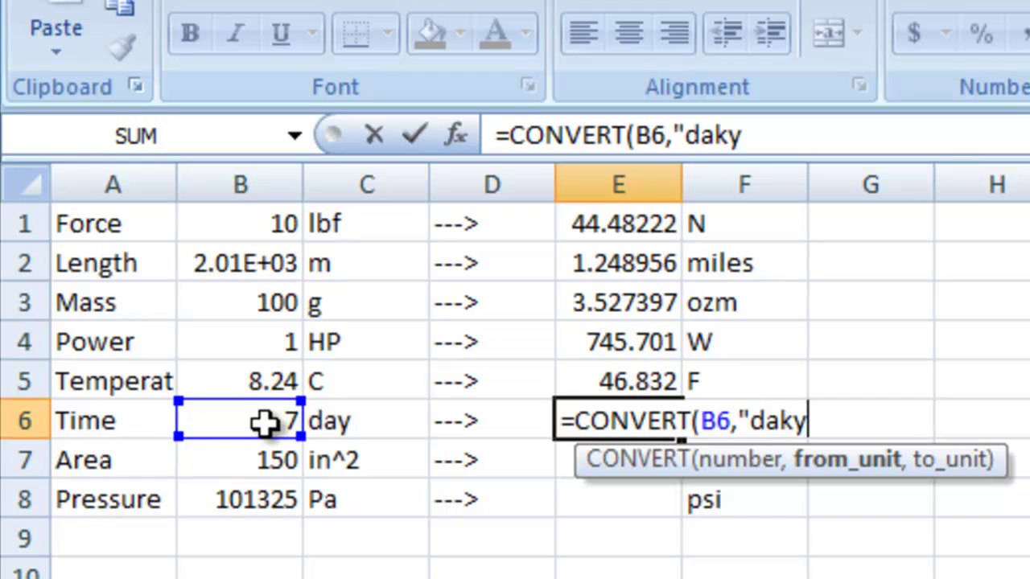
{"action": "key", "text": "BackSpace"}
{"action": "key", "text": "BackSpace"}
{"action": "type", "text": "y"}
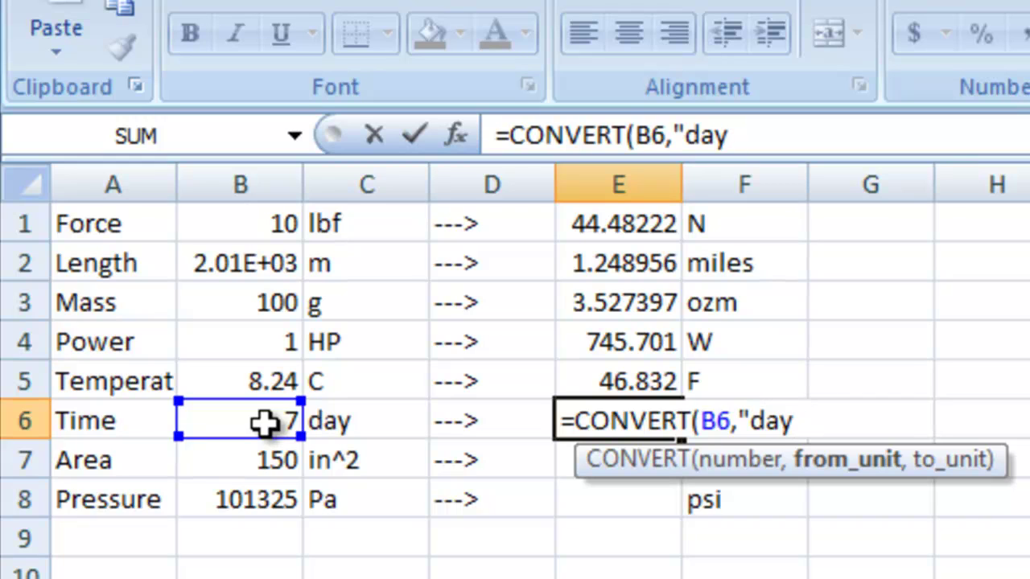
{"action": "type", "text": "\","}
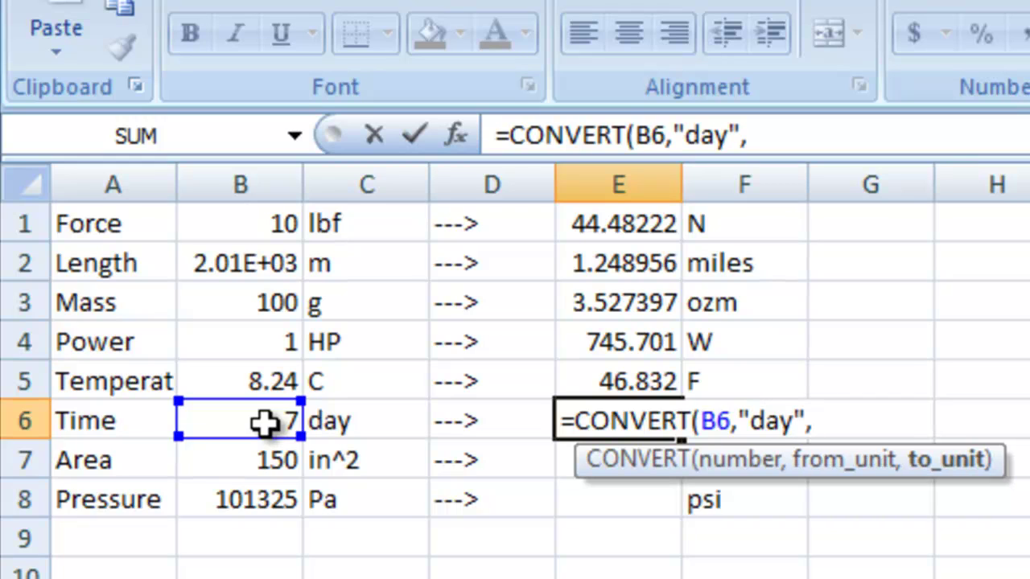
{"action": "type", "text": "\"sec"}
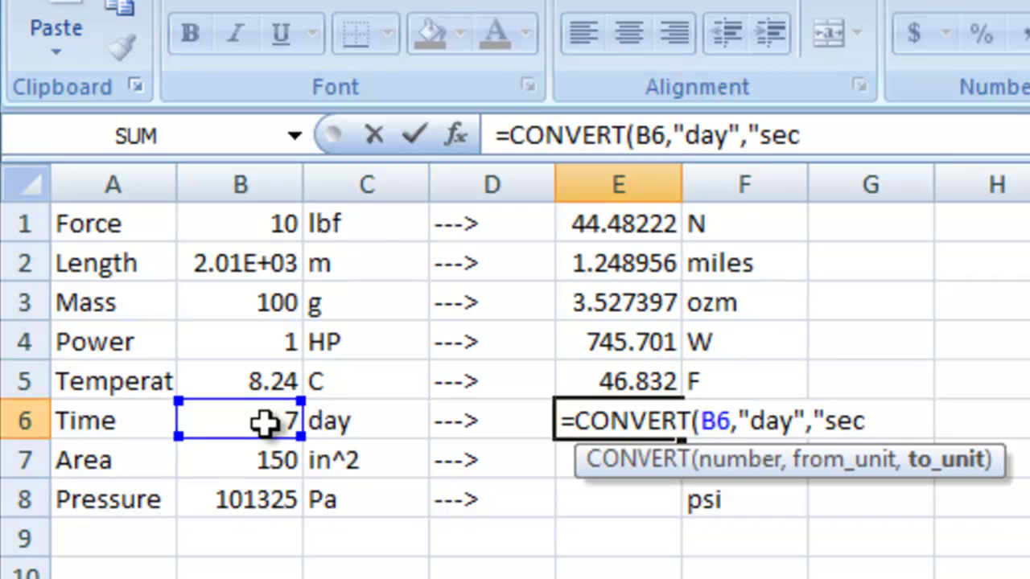
{"action": "type", "text": "\")"}
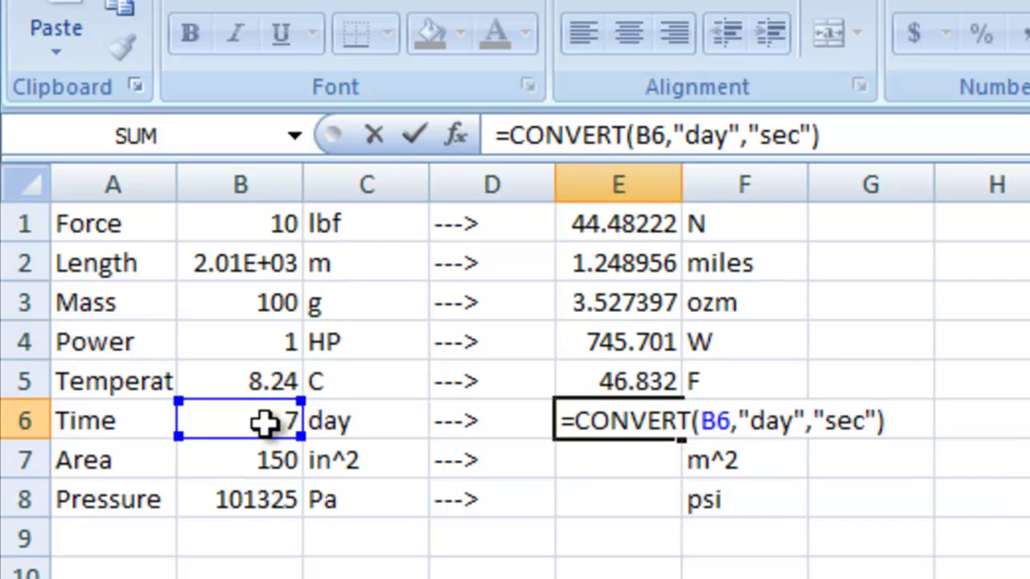
{"action": "key", "text": "Return"}
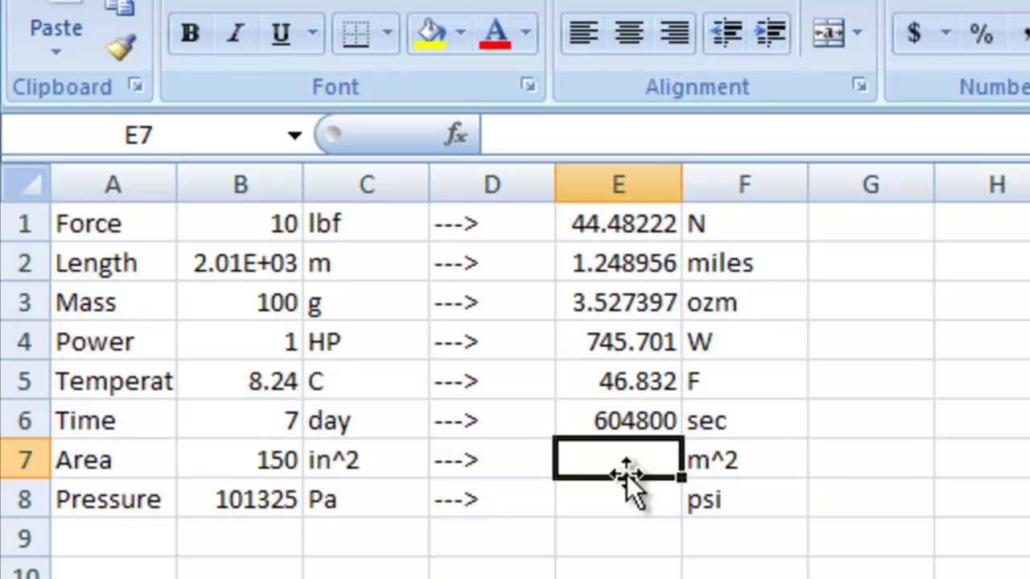
Step: Enter the nested formula =CONVERT(CONVERT(B7,"in","m"),"in","m") in cell E7 to convert the area from square inches to square metres
{"action": "type", "text": "=CONVERT"}
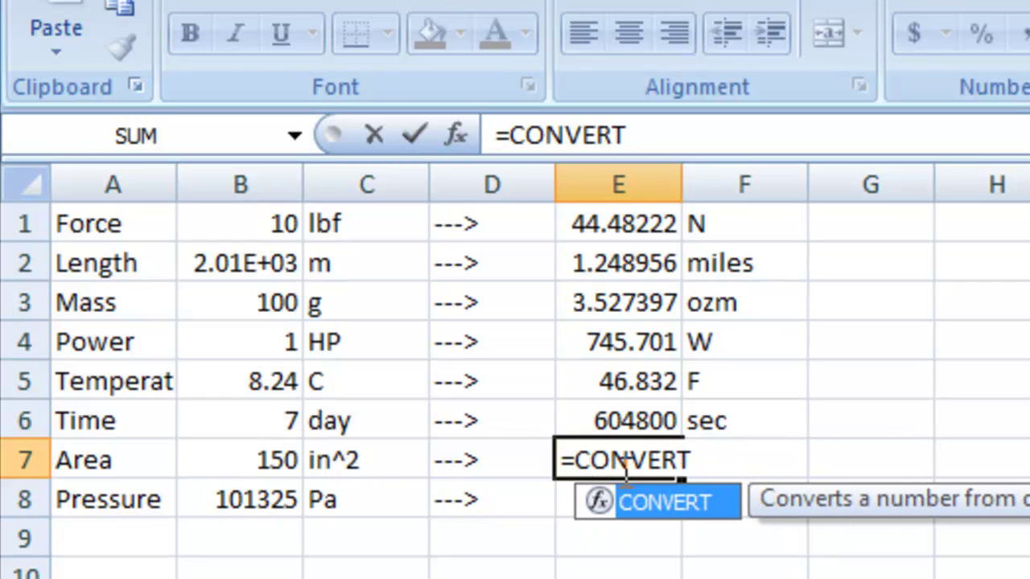
{"action": "type", "text": "("}
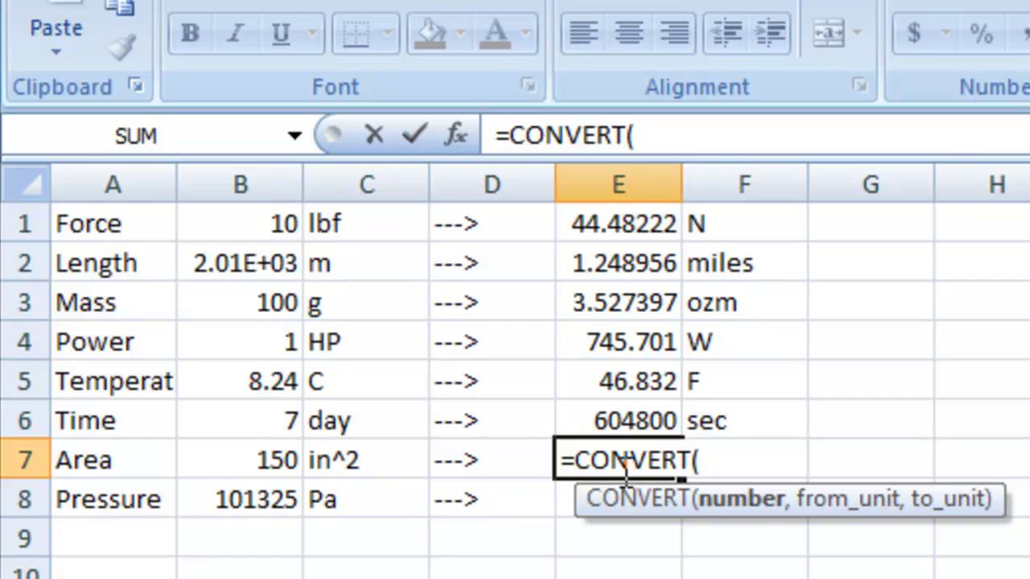
{"action": "type", "text": "CONVERT("}
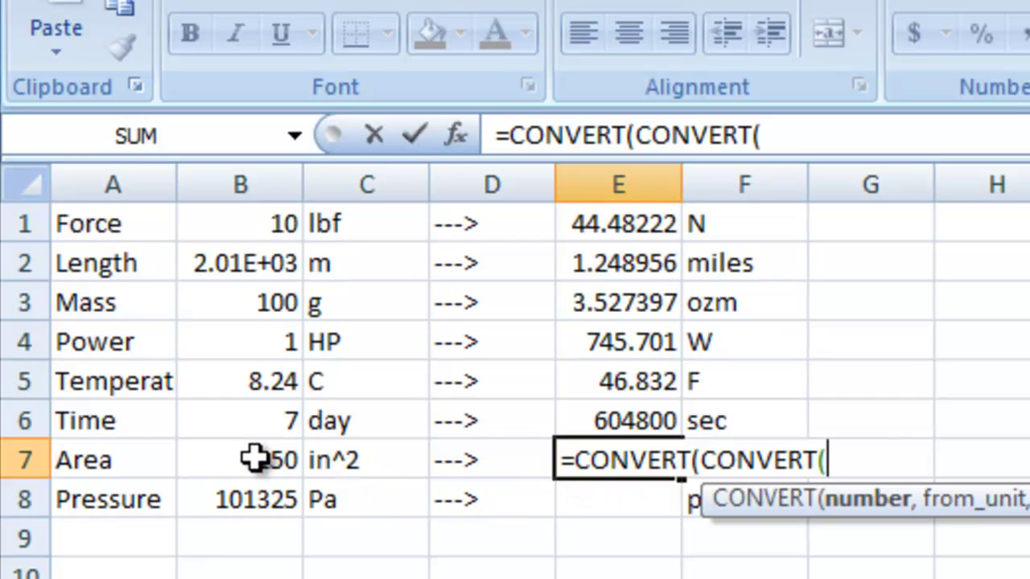
{"action": "type", "text": "B7,"}
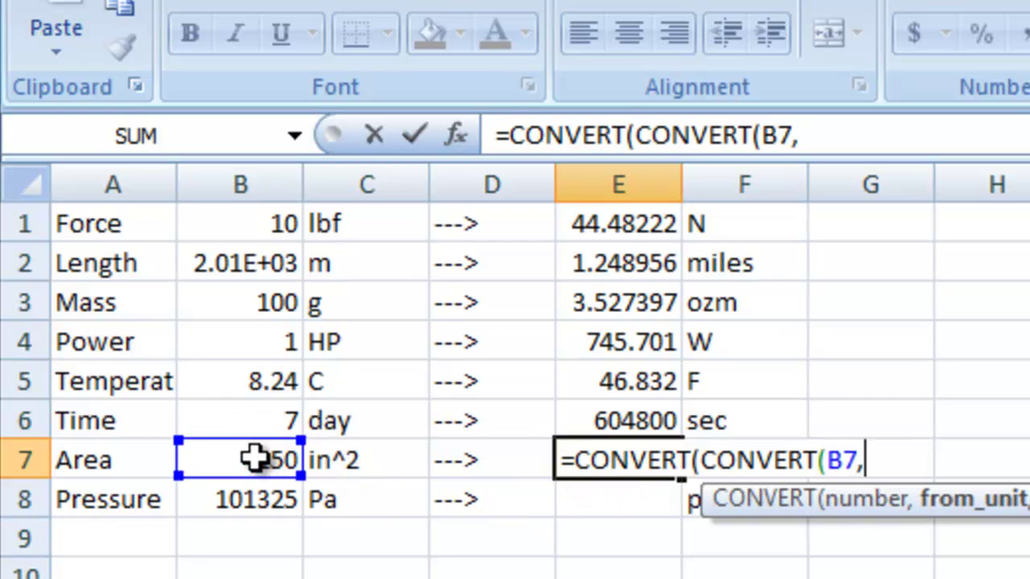
{"action": "type", "text": "\"in\","}
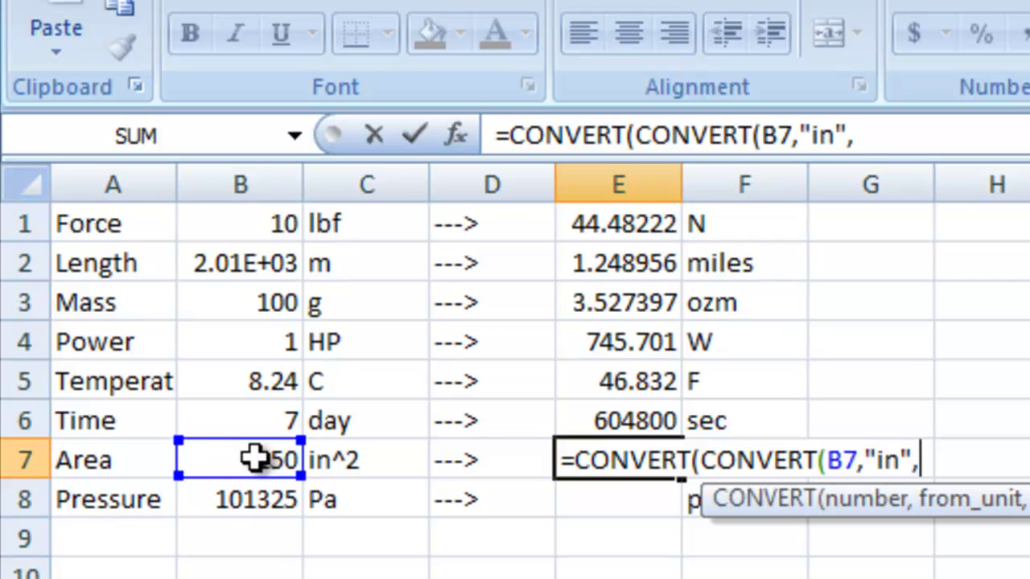
{"action": "type", "text": "\"m"}
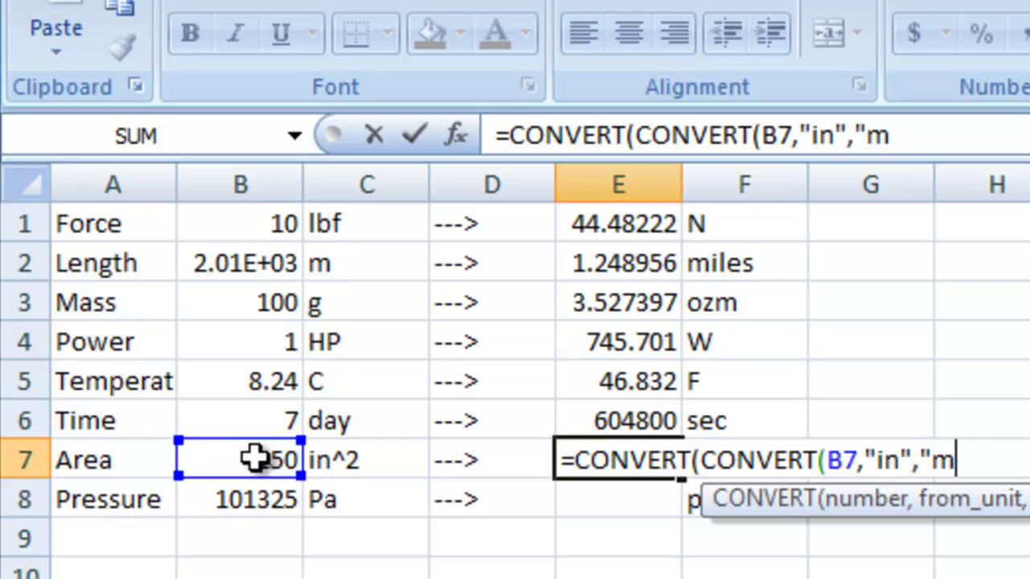
{"action": "type", "text": "\")"}
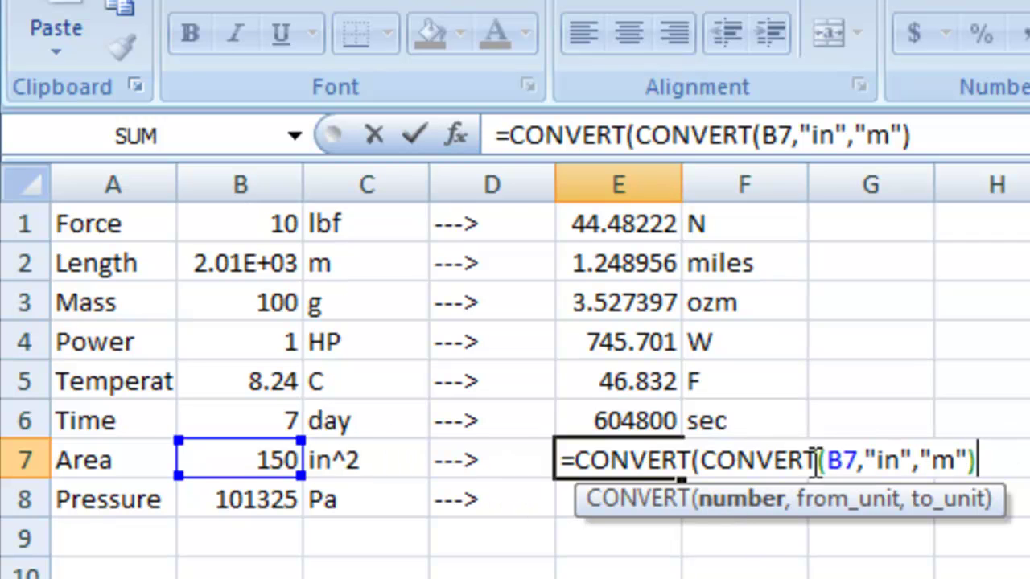
{"action": "type", "text": ",\""}
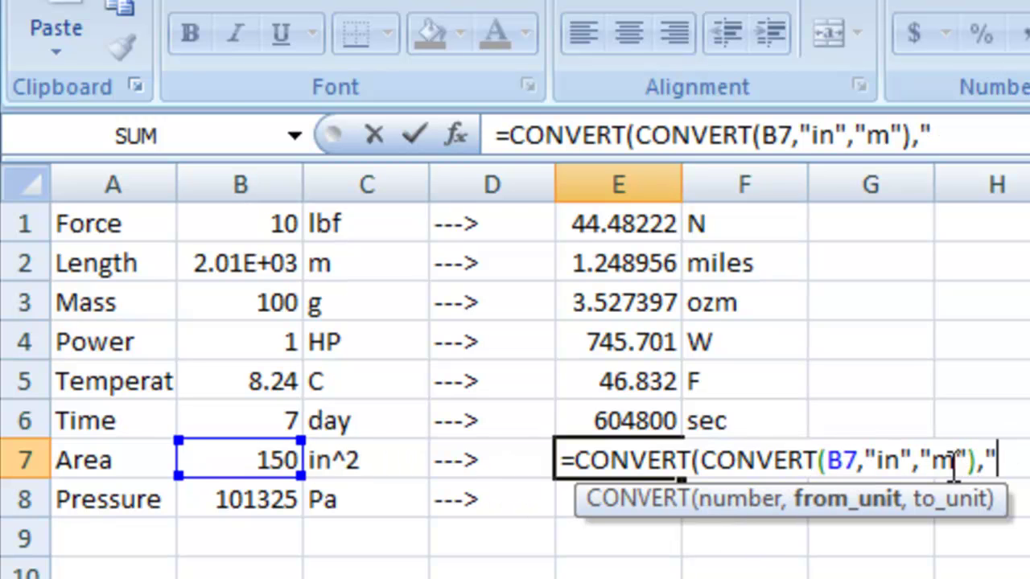
{"action": "type", "text": "in\","}
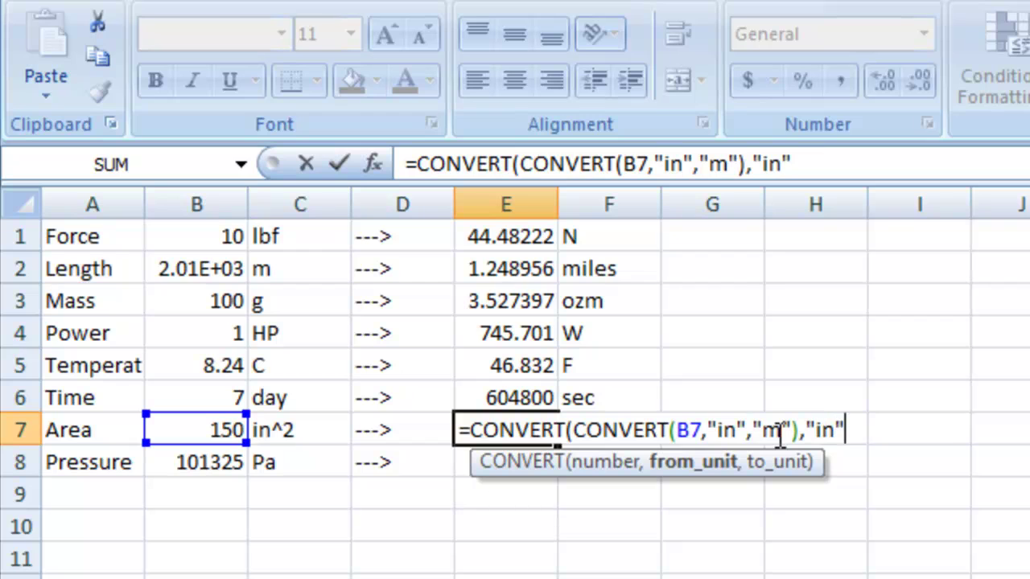
{"action": "type", "text": "\"m\")"}
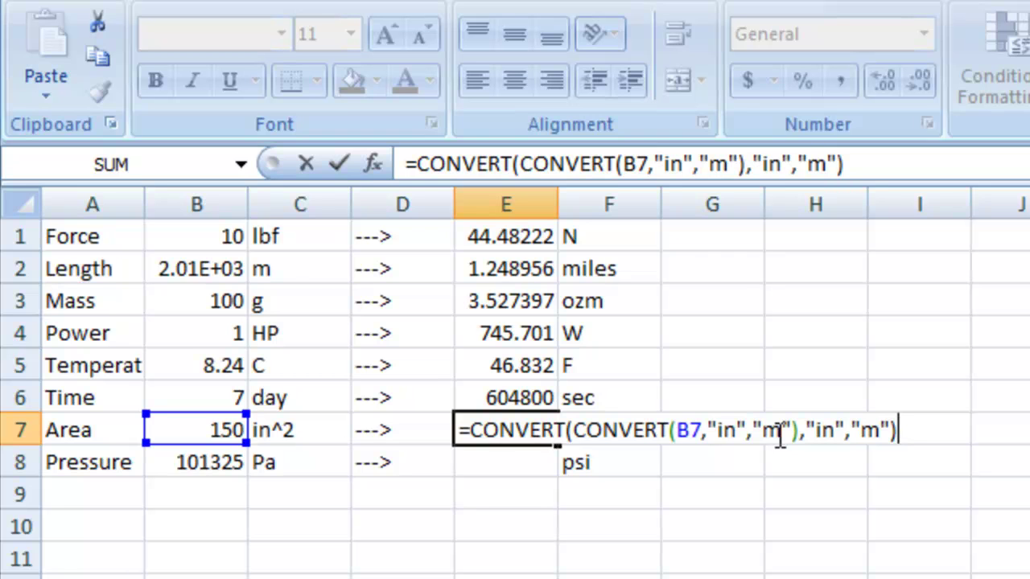
{"action": "type", "text": ")"}
{"action": "key", "text": "Return"}
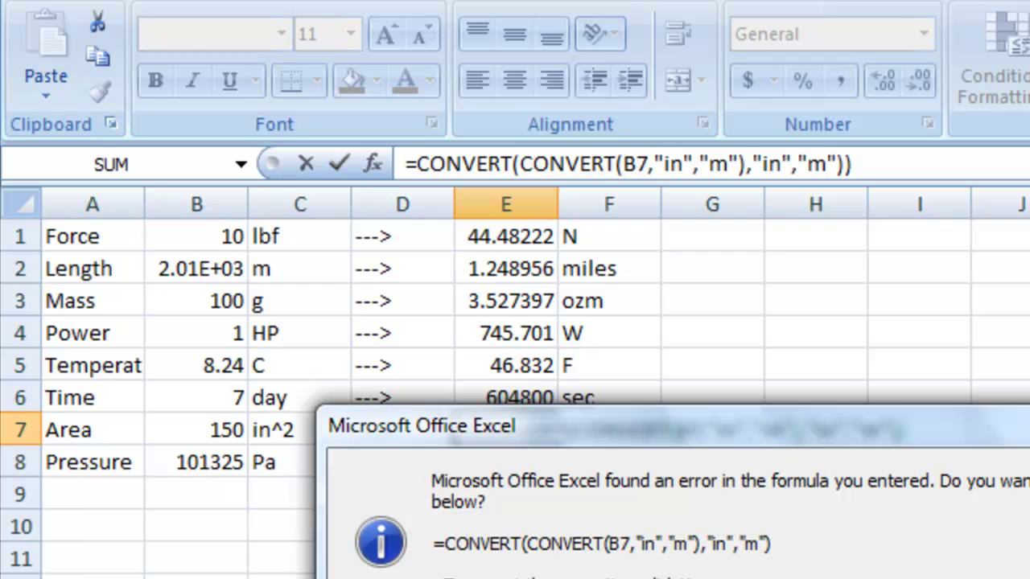
{"action": "key", "text": "Return"}
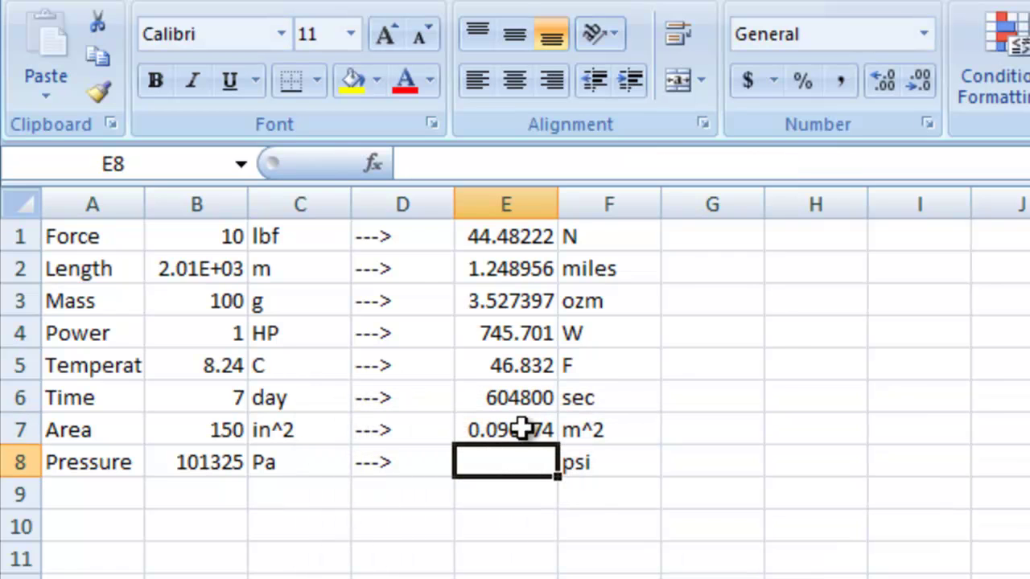
Step: Start the pressure formula in cell E8 with =CONVERT(B8,"N","lbf")/ to convert the newton part to pounds-force
{"action": "left_click", "coordinate": [489, 460]}
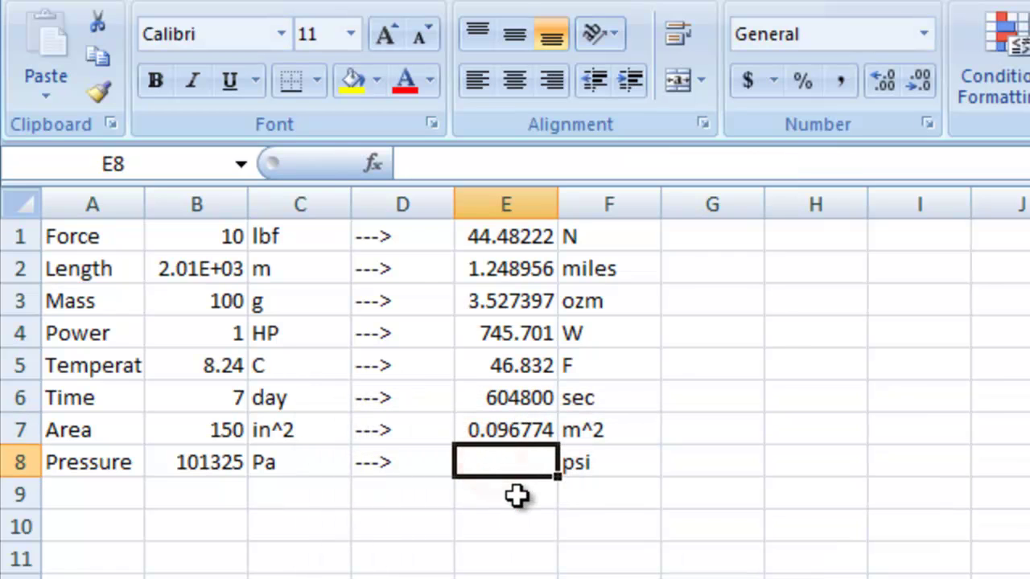
{"action": "left_click", "coordinate": [277, 465]}
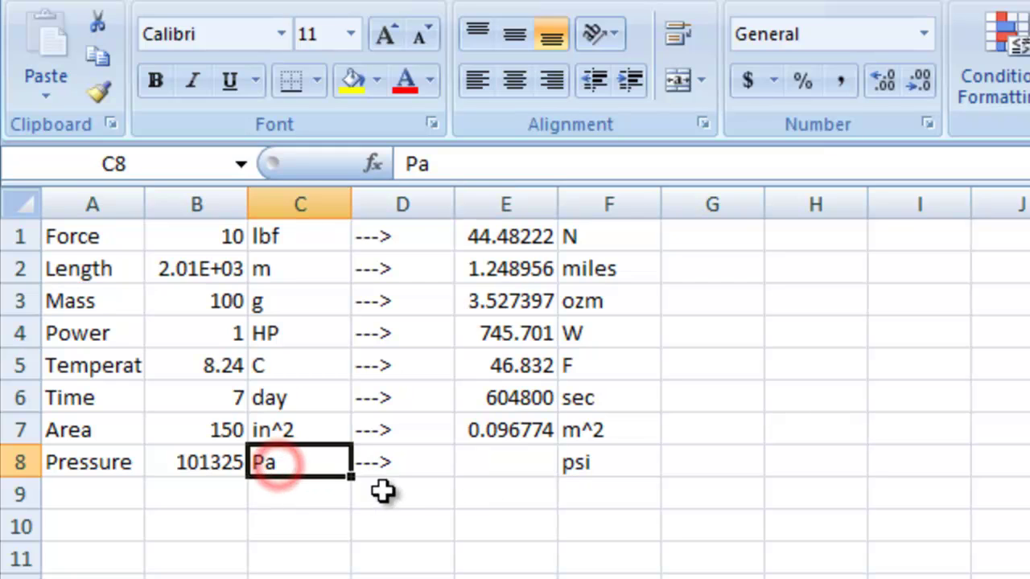
{"action": "left_click", "coordinate": [482, 454]}
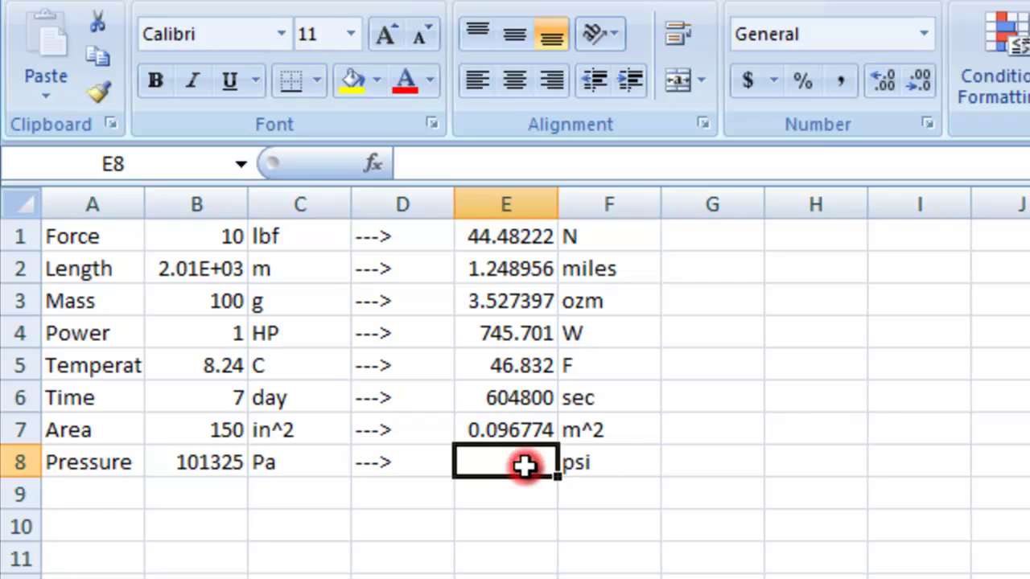
{"action": "type", "text": "="}
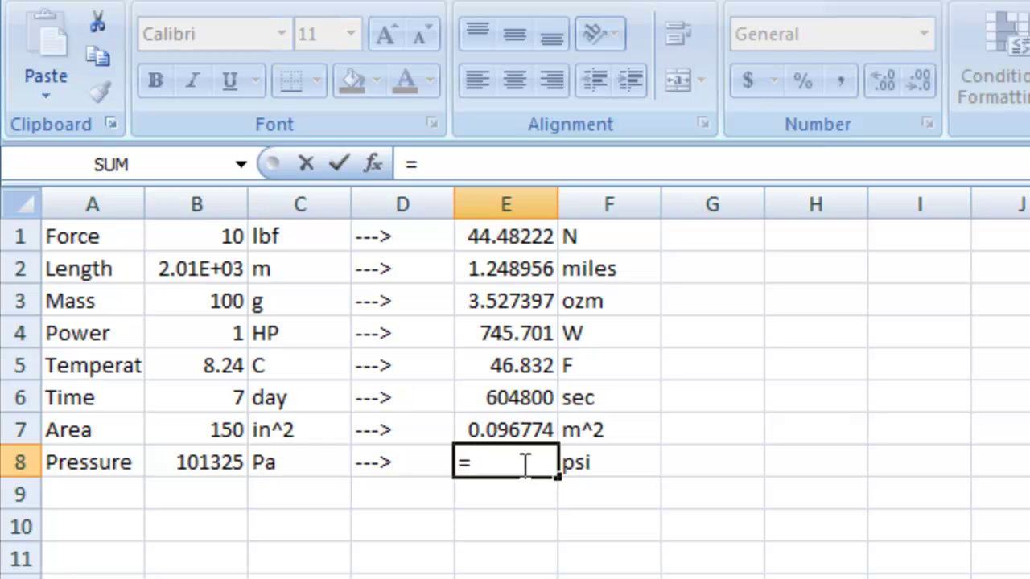
{"action": "type", "text": "CONVERT"}
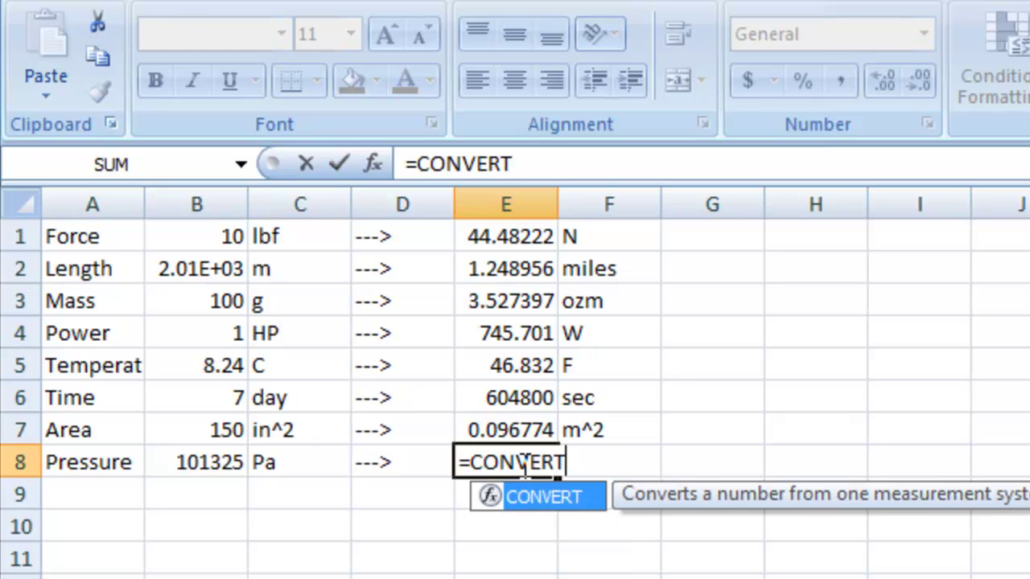
{"action": "type", "text": "("}
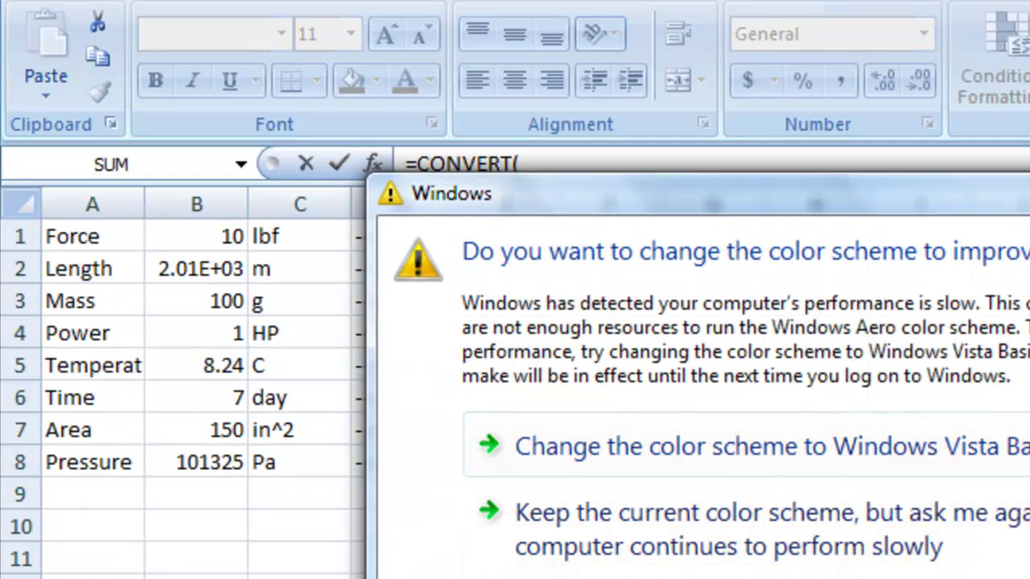
{"action": "left_click", "coordinate": [500, 507]}
{"action": "left_click", "coordinate": [184, 465]}
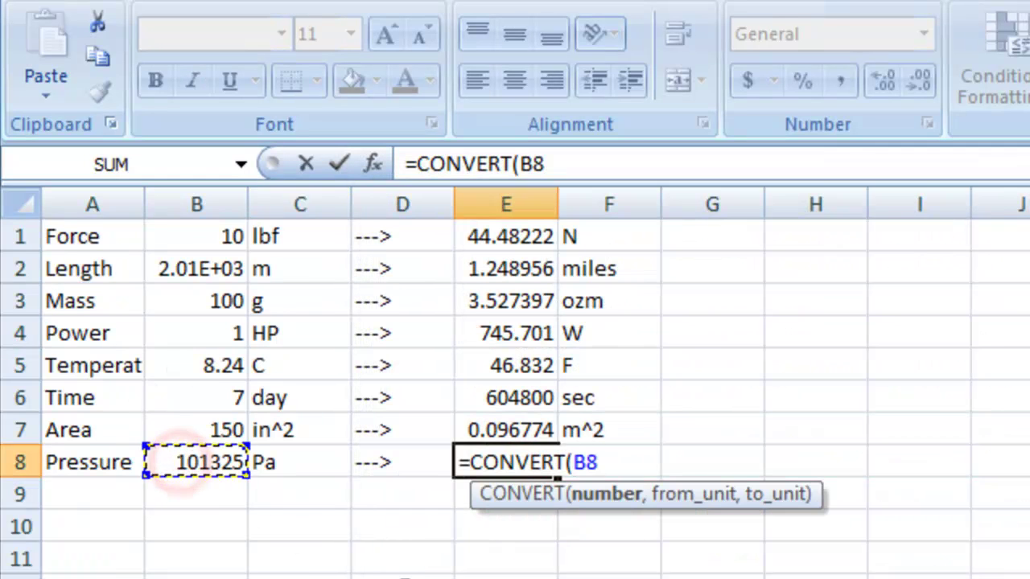
{"action": "type", "text": ","}
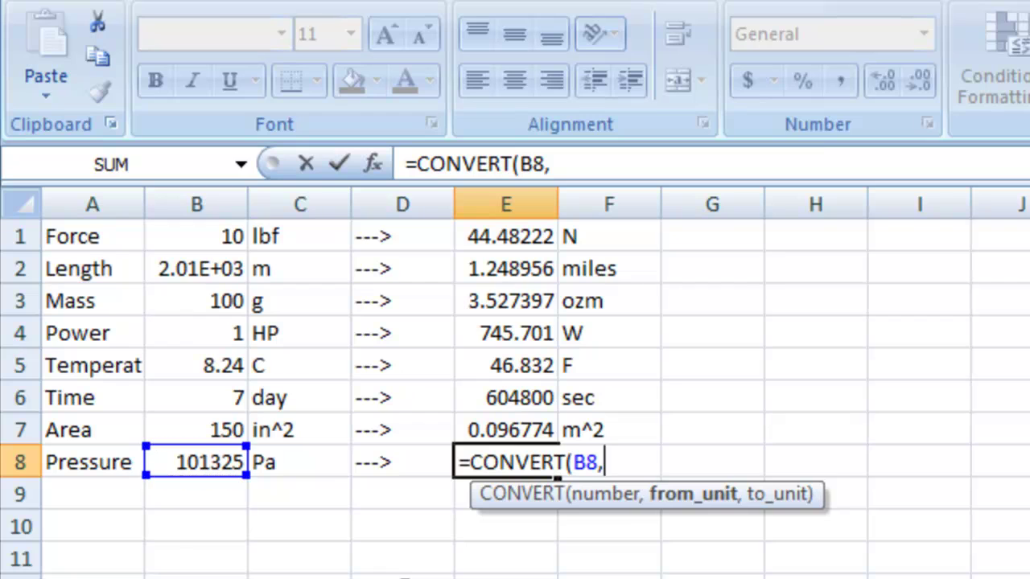
{"action": "type", "text": "\"N"}
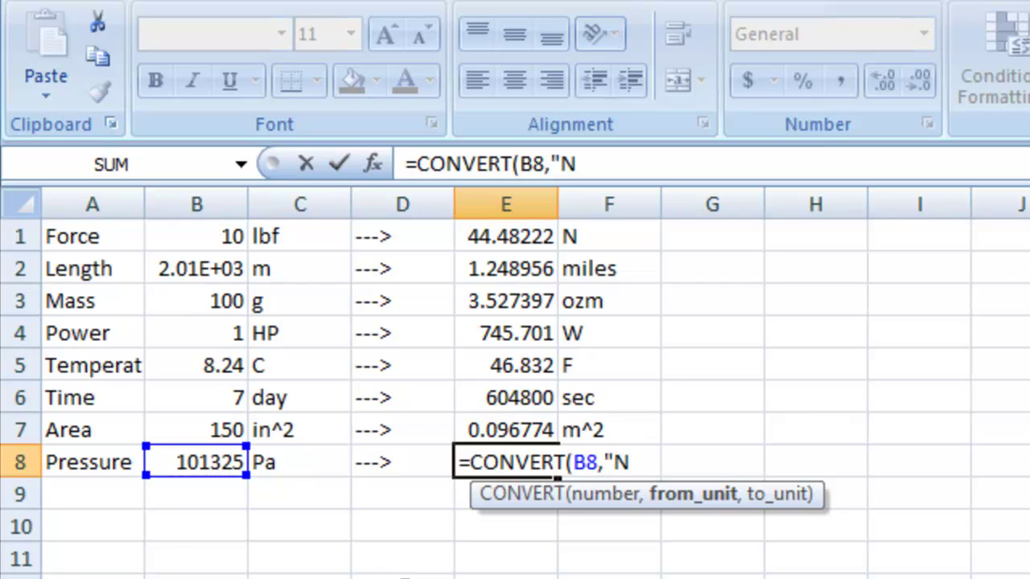
{"action": "type", "text": "\","}
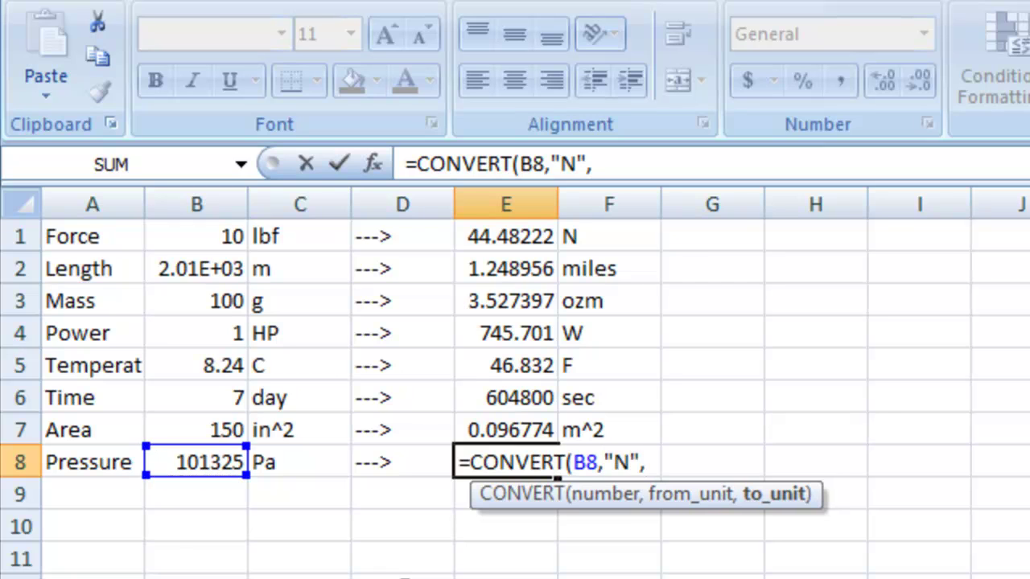
{"action": "type", "text": "\"lbf\""}
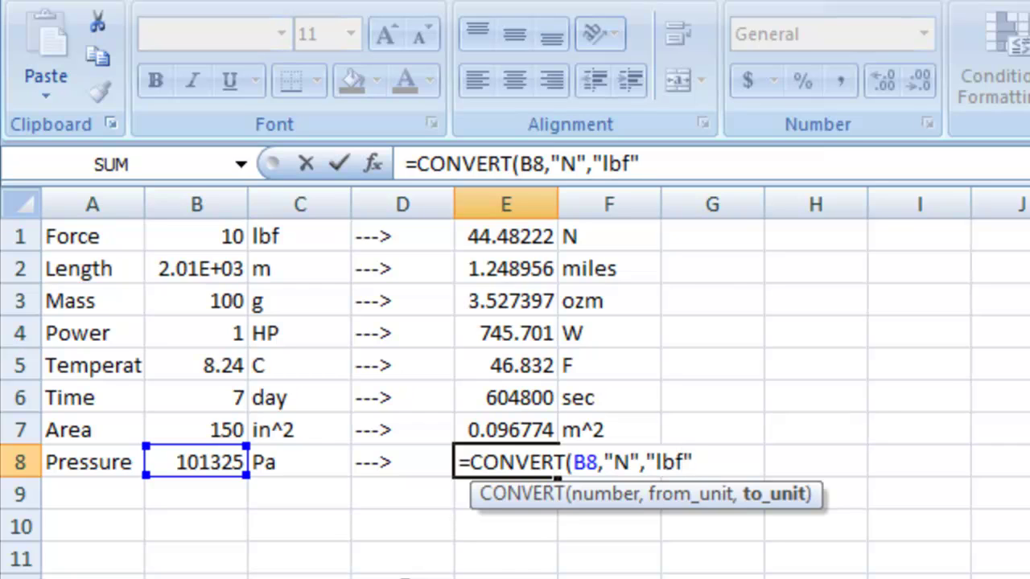
{"action": "type", "text": ")/"}
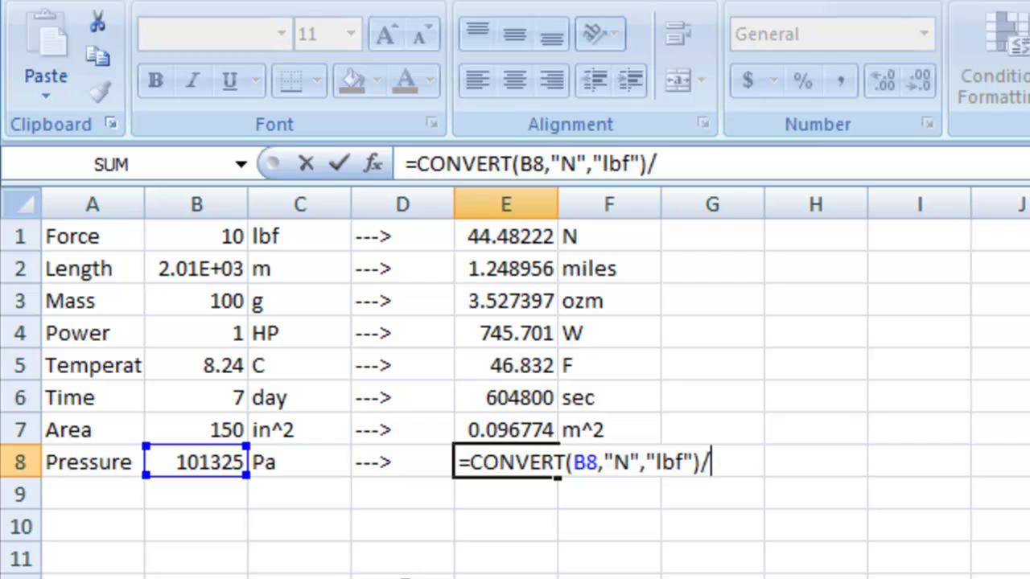
Step: Complete the formula in E8 with the divisor CONVERT(1,"m","in")^2 to convert square metres to square inches, and enter it
{"action": "type", "text": "CONVERT"}
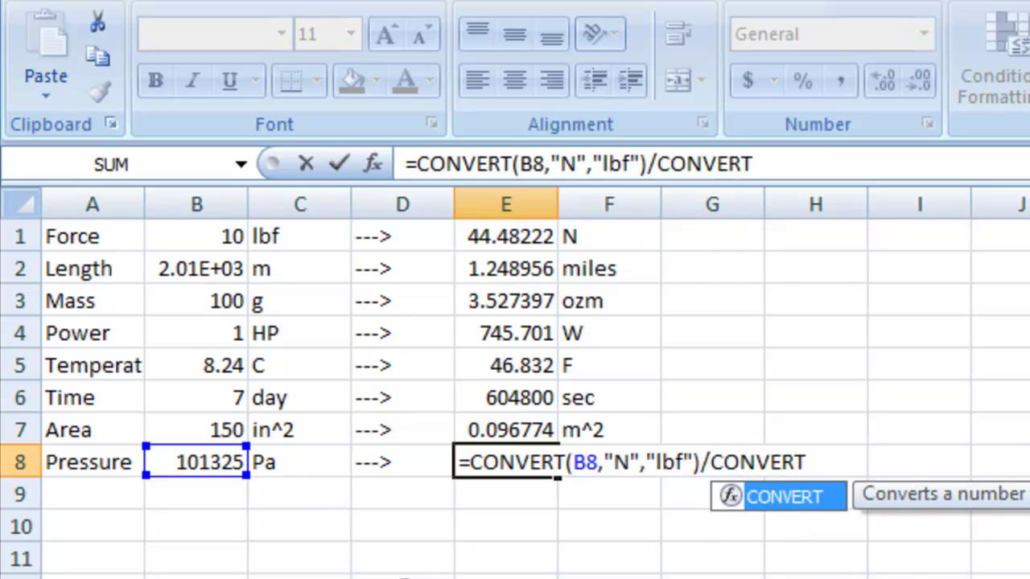
{"action": "type", "text": "("}
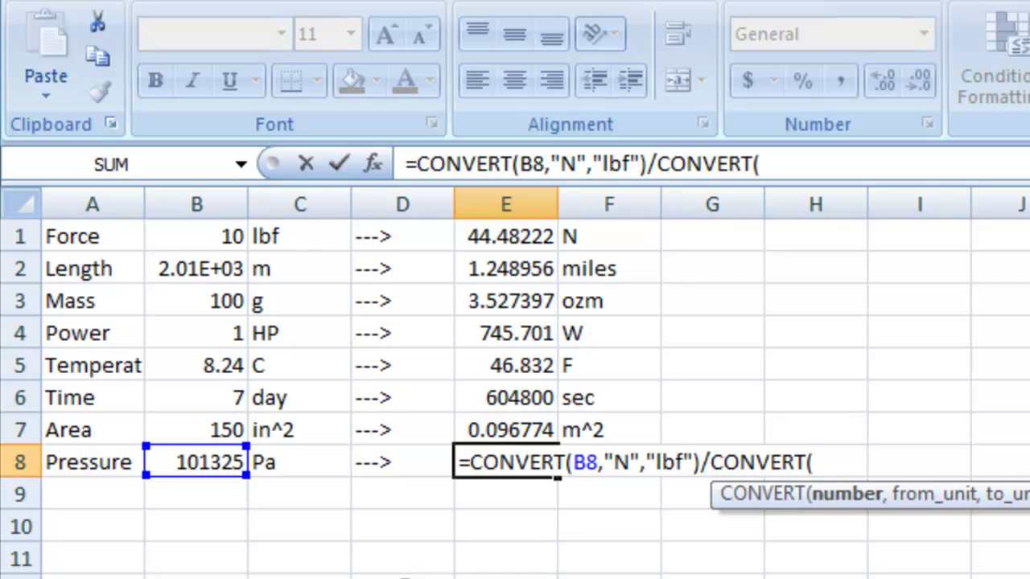
{"action": "type", "text": "1,"}
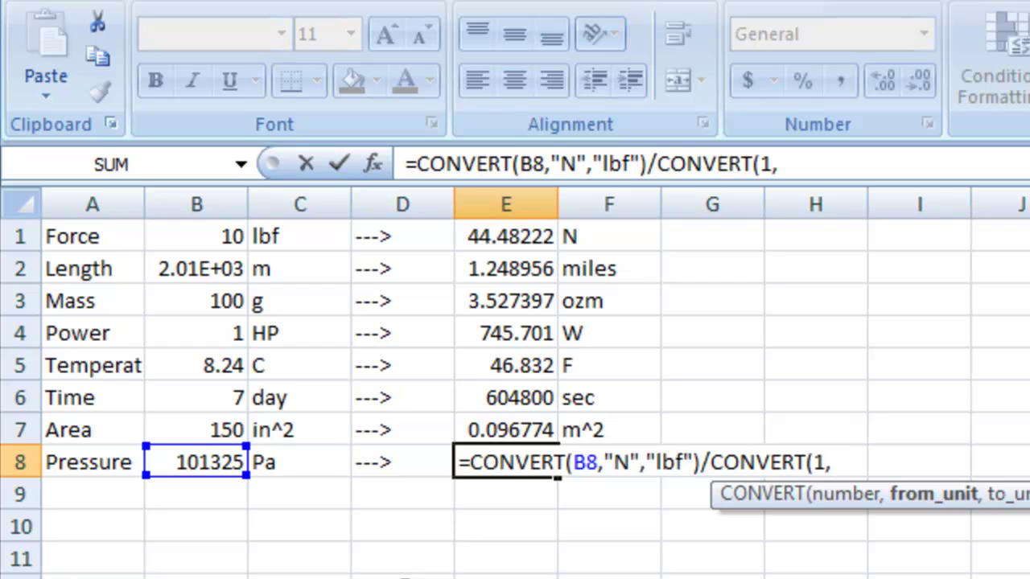
{"action": "type", "text": "\"m\""}
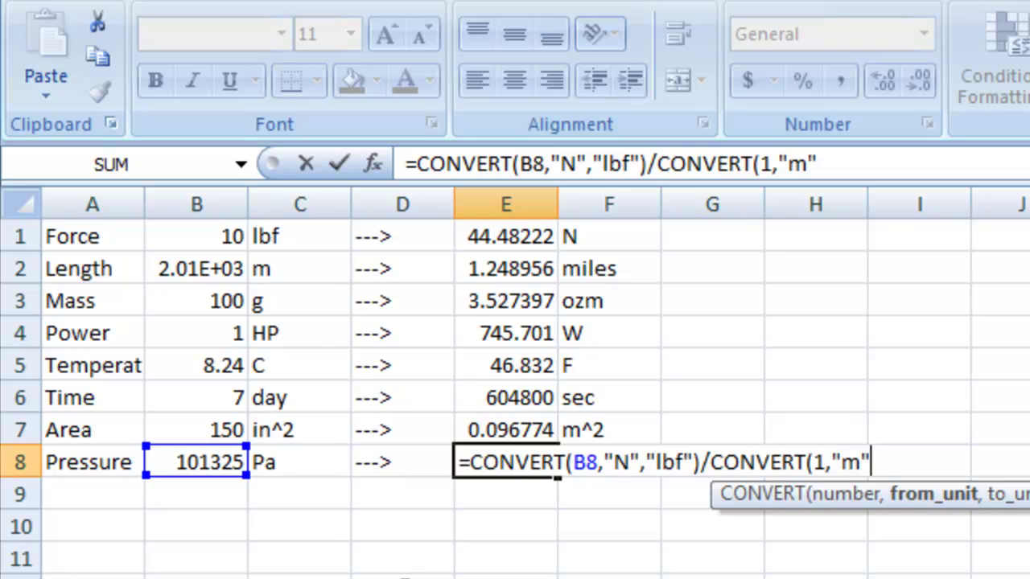
{"action": "type", "text": ",\"in"}
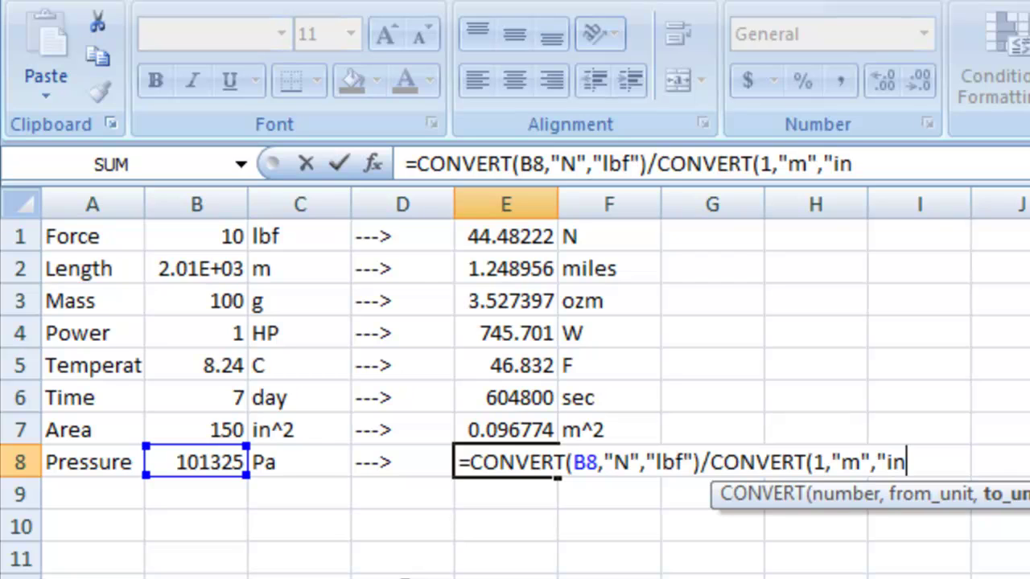
{"action": "type", "text": "\")"}
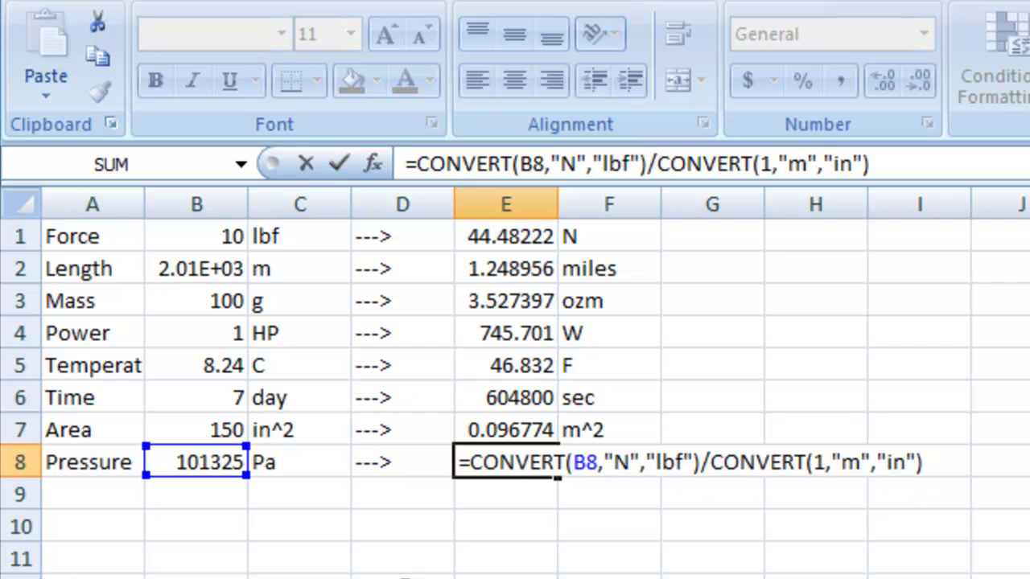
{"action": "type", "text": "^2"}
{"action": "key", "text": "Return"}
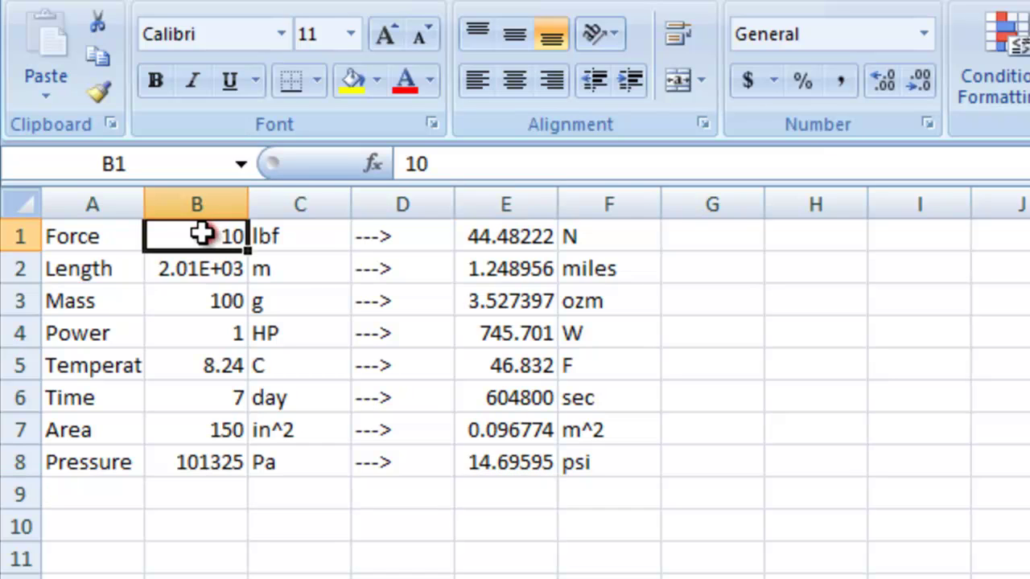
Step: Show the force value in B1 with one decimal place and the power value in B4 with three decimal places
{"action": "left_click", "coordinate": [208, 233]}
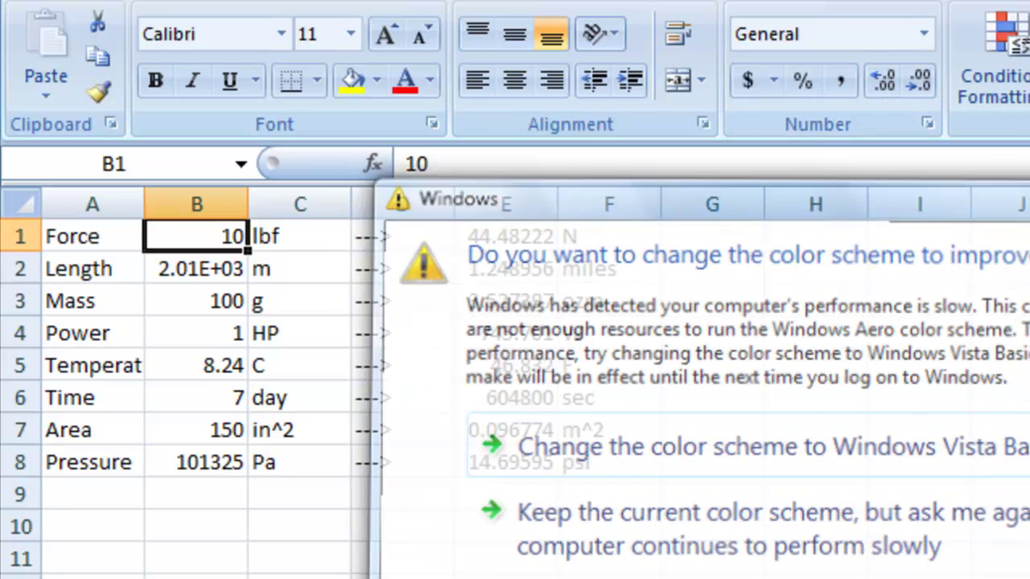
{"action": "left_click", "coordinate": [884, 84]}
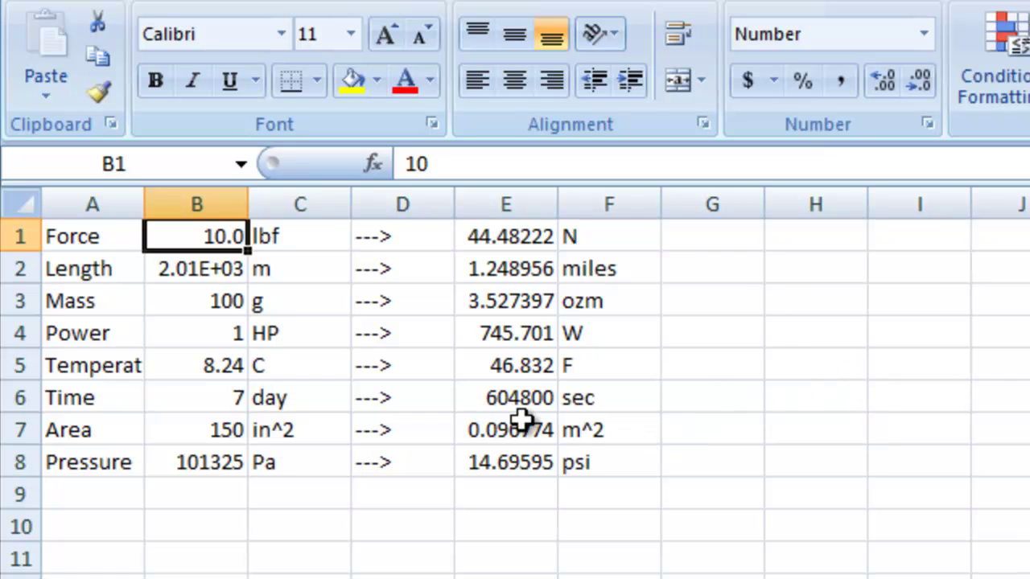
{"action": "left_click", "coordinate": [219, 304]}
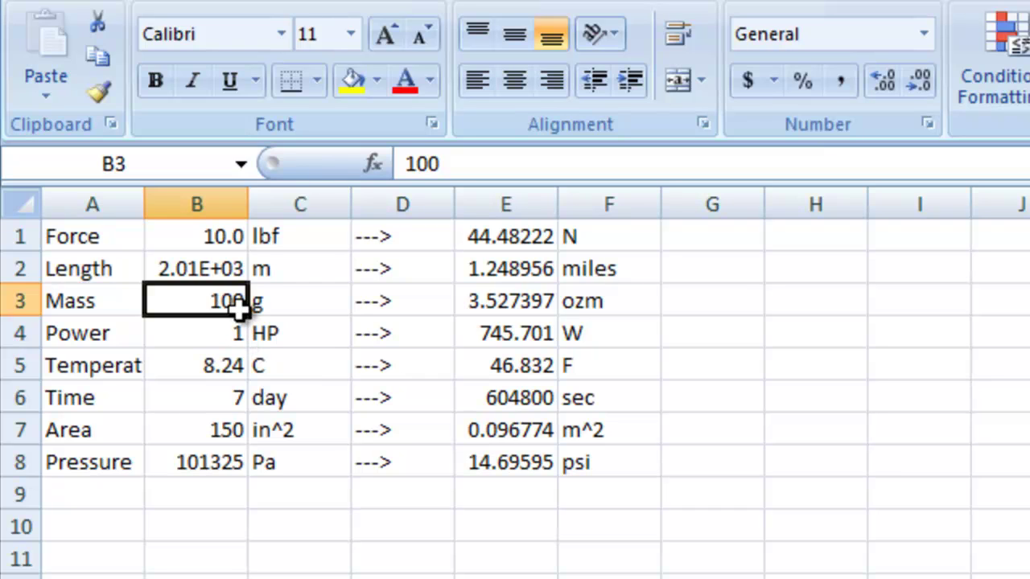
{"action": "left_click", "coordinate": [204, 335]}
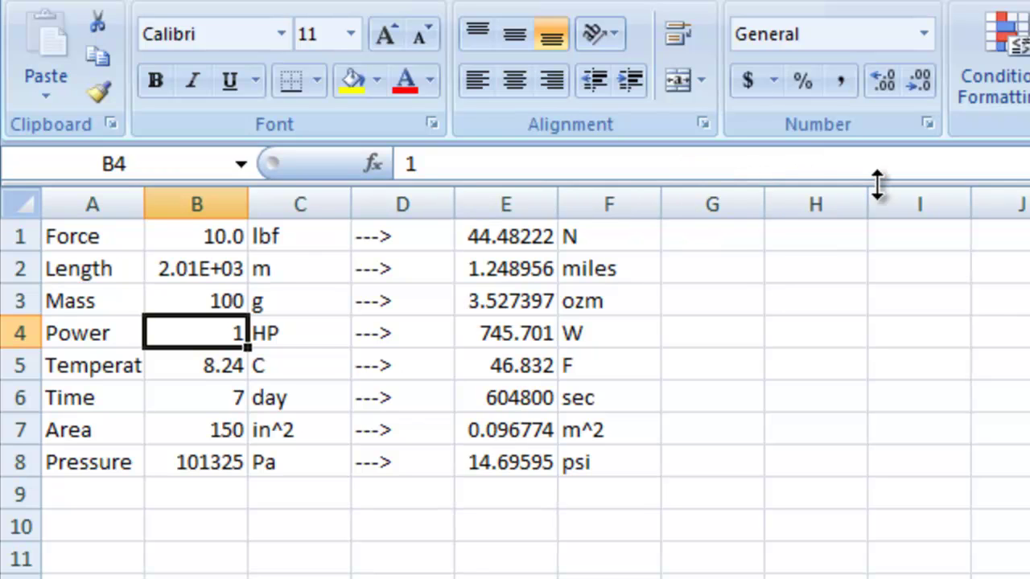
{"action": "left_click", "coordinate": [883, 82]}
{"action": "left_click", "coordinate": [884, 82]}
{"action": "left_click", "coordinate": [883, 82]}
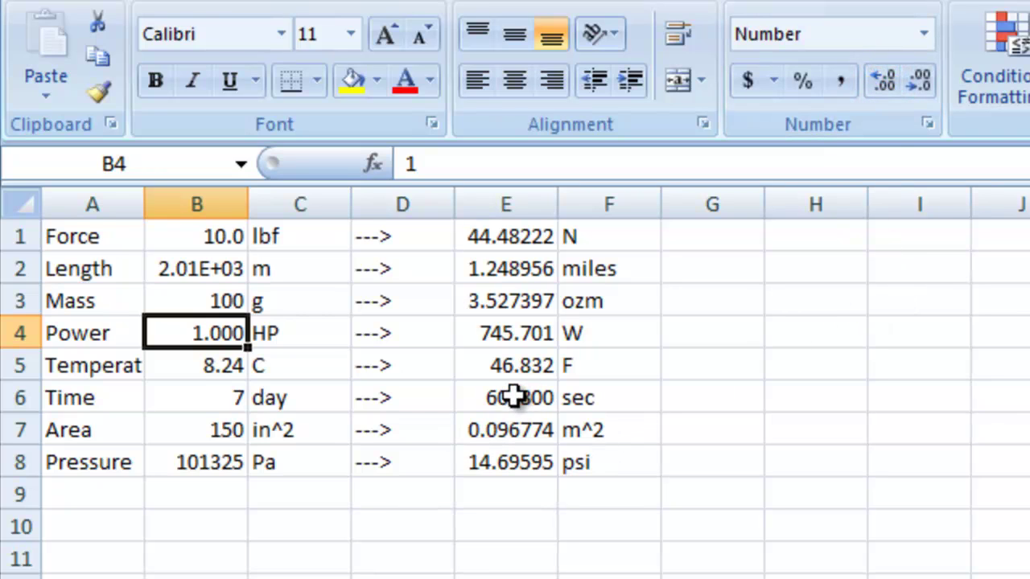
Step: Format the converted time and area results in E6:E7 with the Scientific number format
{"action": "left_click_drag", "start_coordinate": [519, 397], "coordinate": [503, 441]}
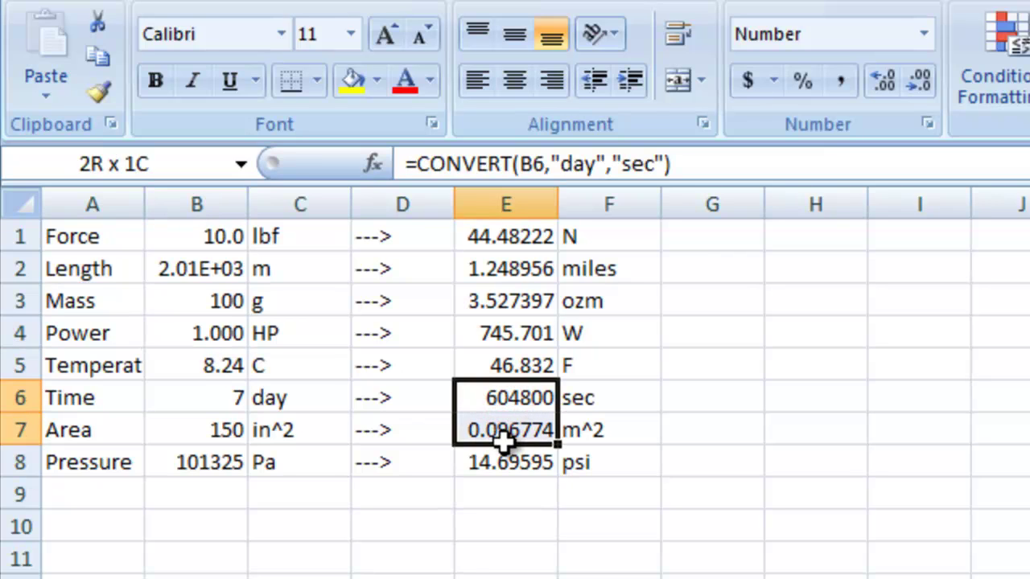
{"action": "left_click_drag", "start_coordinate": [503, 441], "coordinate": [504, 441]}
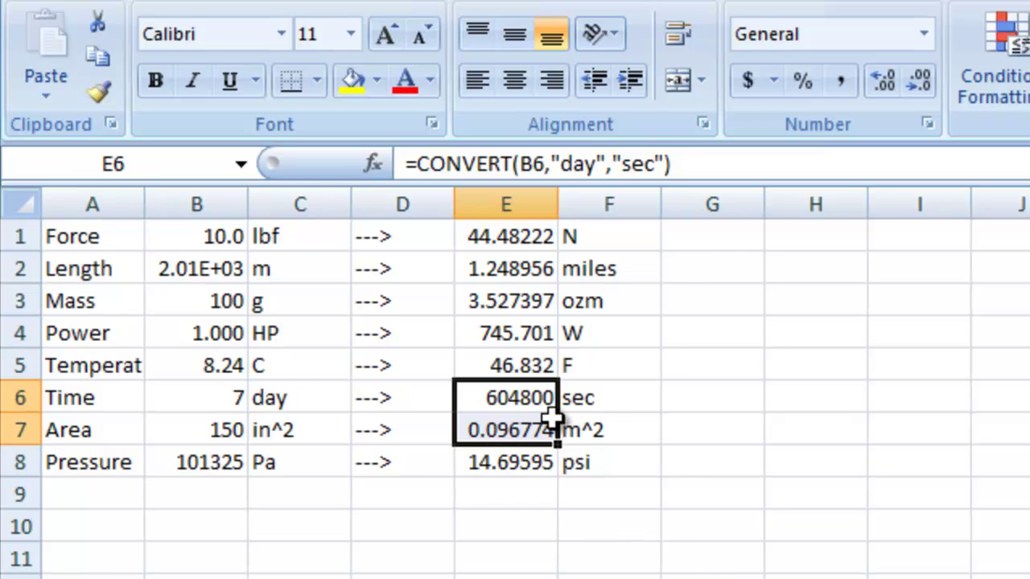
{"action": "left_click", "coordinate": [923, 33]}
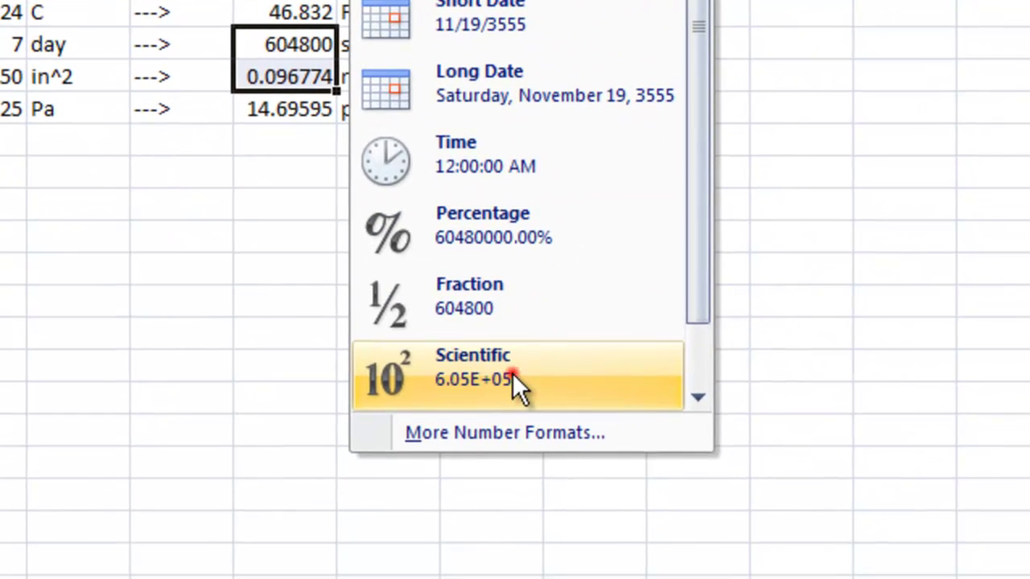
{"action": "left_click", "coordinate": [729, 578]}
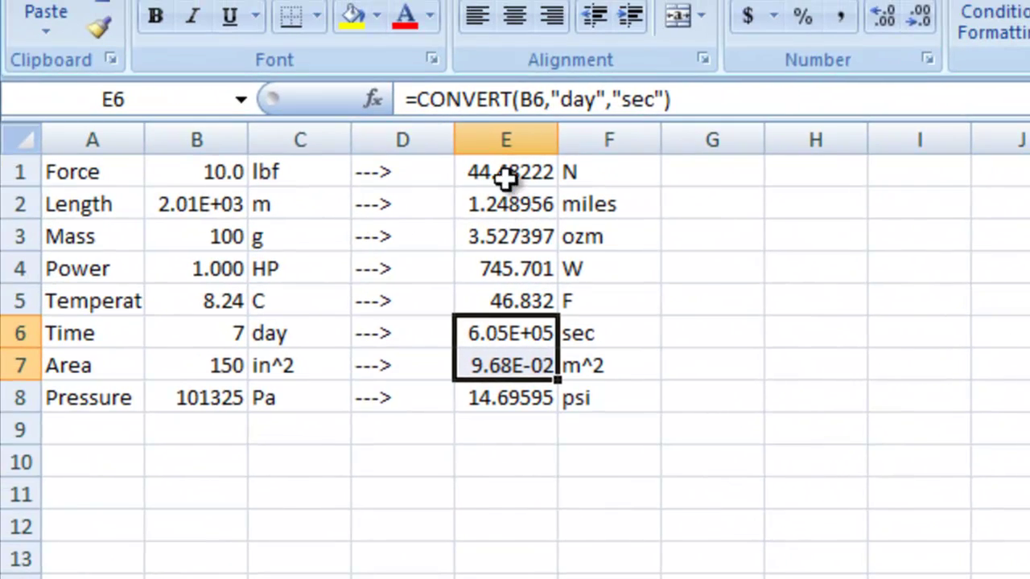
{"action": "left_click", "coordinate": [505, 179]}
{"action": "left_click", "coordinate": [508, 335]}
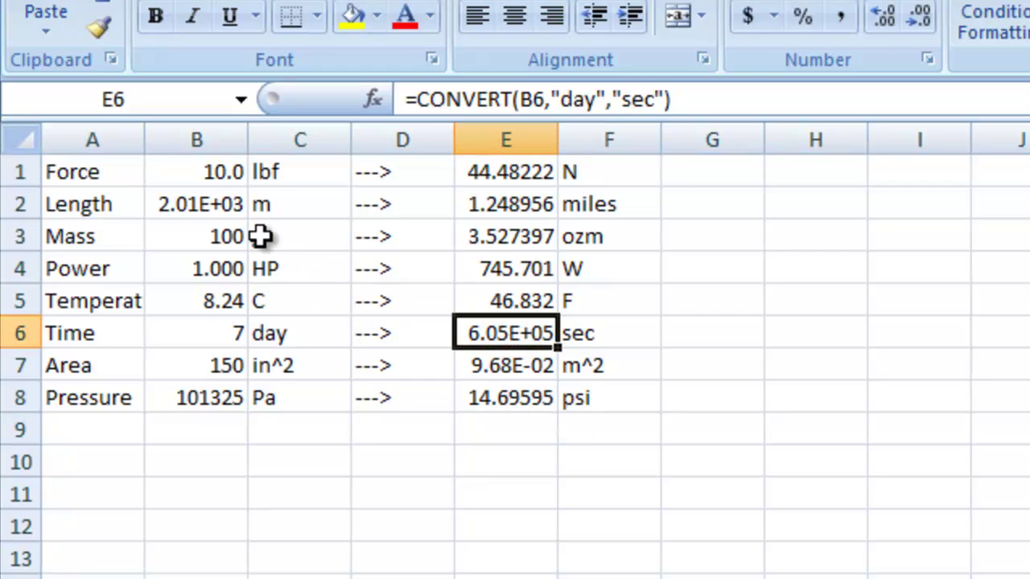
{"action": "left_click", "coordinate": [211, 173]}
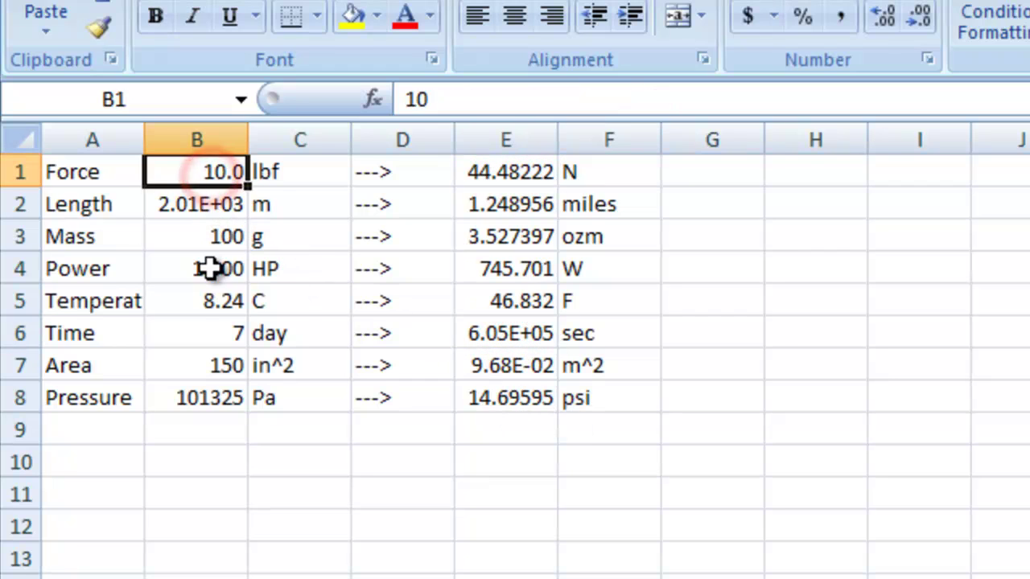
{"action": "left_click", "coordinate": [209, 269]}
{"action": "left_click", "coordinate": [211, 270]}
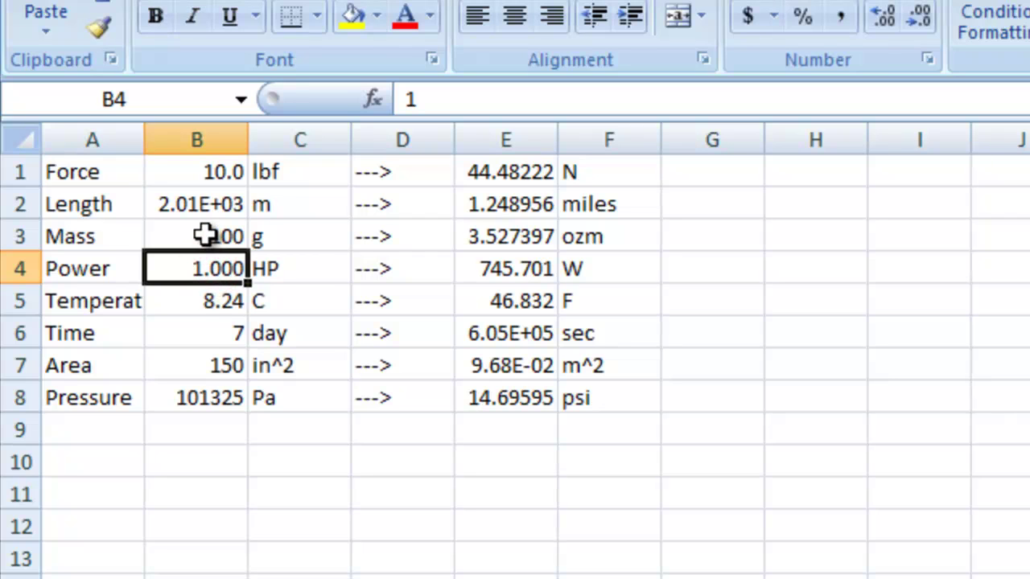